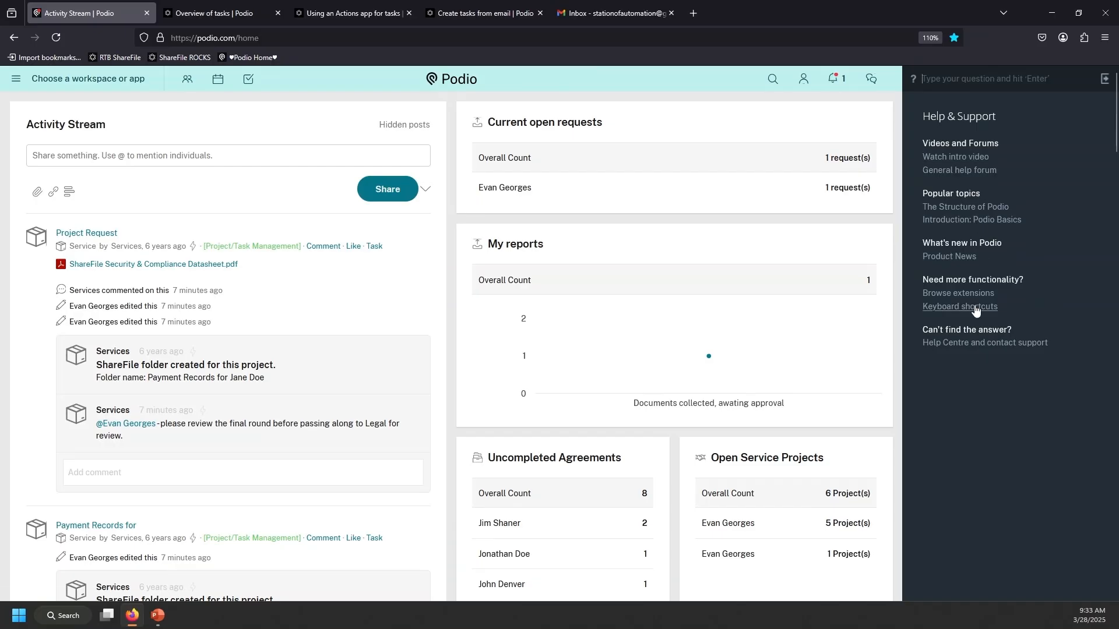
Review the keyboard shortcut for creating a task in the shortcuts list, closing the list and the help pane.
{"action": "left_click", "coordinate": [975, 307]}
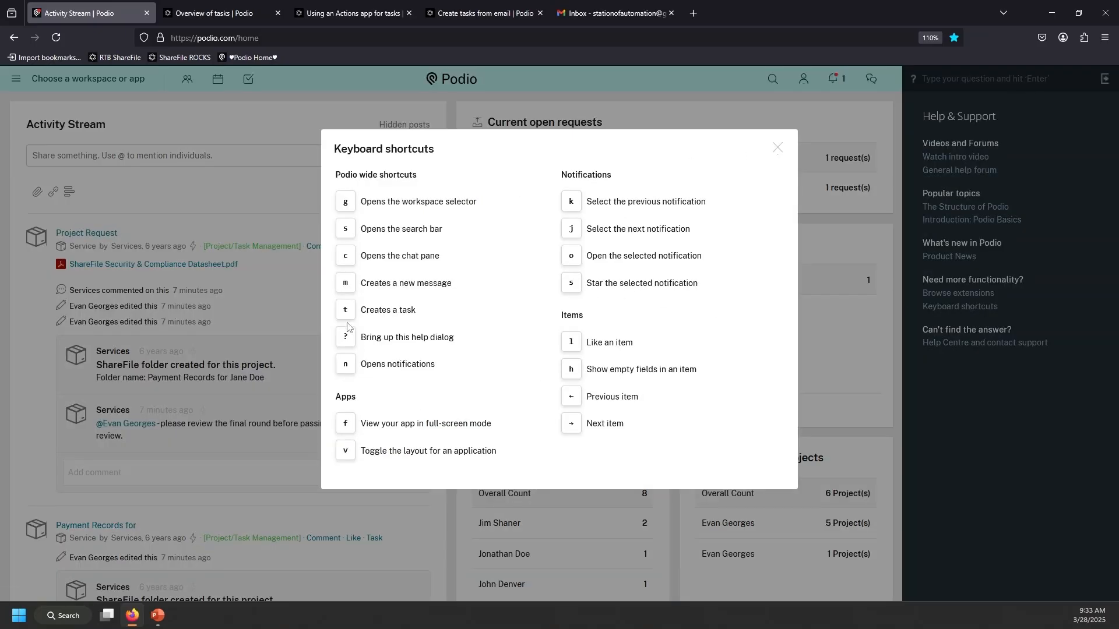
{"action": "left_click_drag", "start_coordinate": [434, 315], "coordinate": [361, 314]}
{"action": "left_click", "coordinate": [777, 148]}
{"action": "left_click", "coordinate": [1105, 78]}
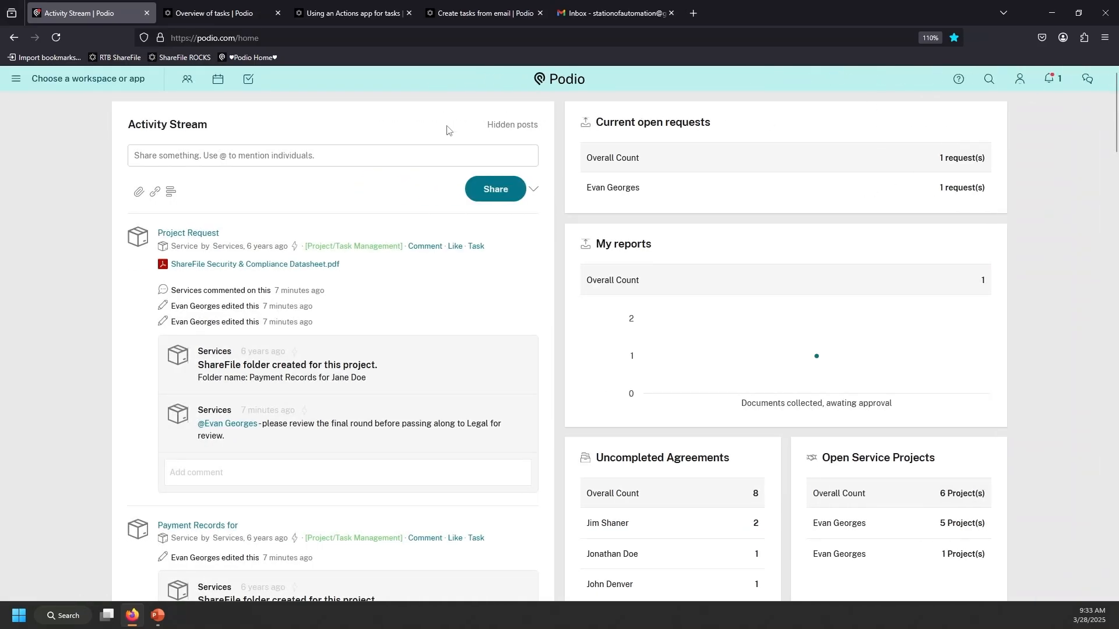
Look at the blank new task form and the My tasks list, returning to the home page.
{"action": "scroll", "coordinate": [501, 175], "scroll_direction": "down", "scroll_amount": 3}
{"action": "scroll", "coordinate": [500, 195], "scroll_direction": "up", "scroll_amount": 3}
{"action": "key", "text": "t"}
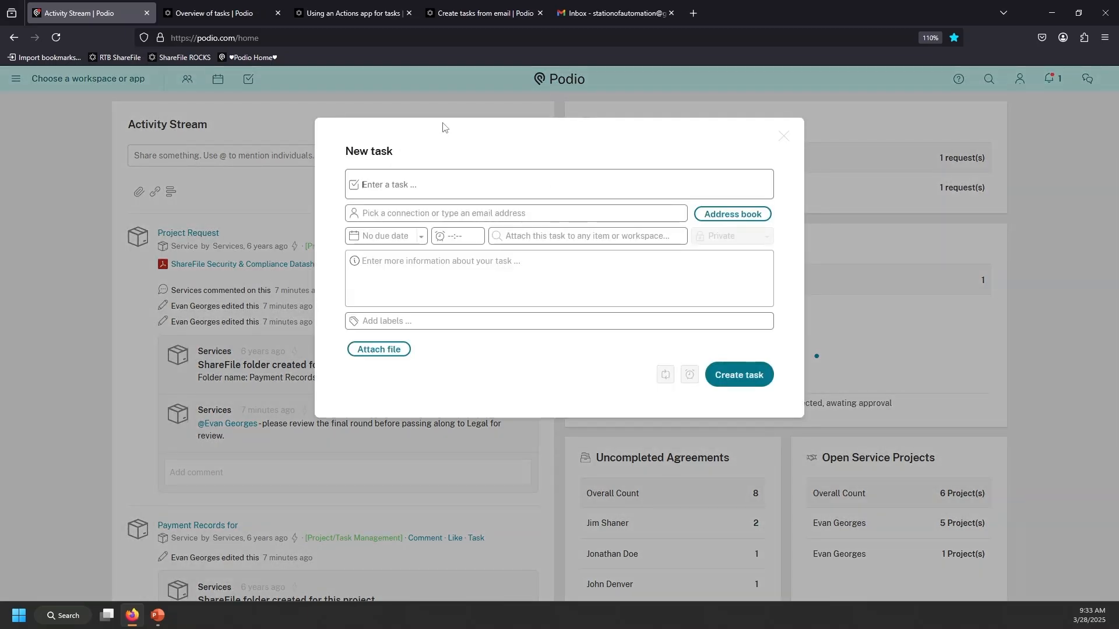
{"action": "left_click", "coordinate": [784, 138]}
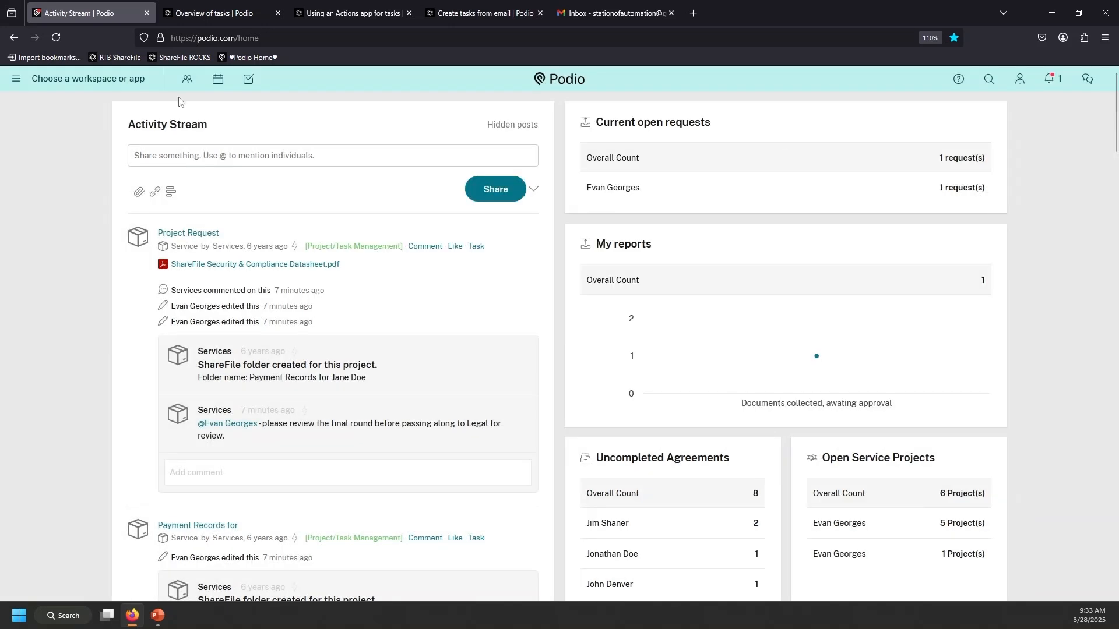
{"action": "left_click", "coordinate": [249, 85]}
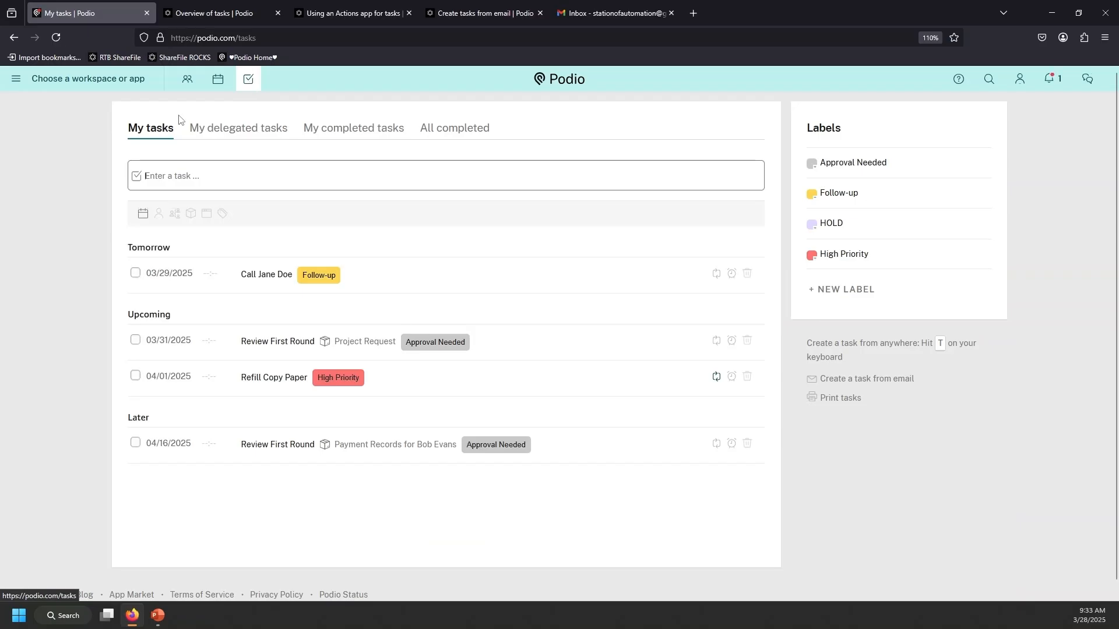
{"action": "left_click", "coordinate": [551, 86]}
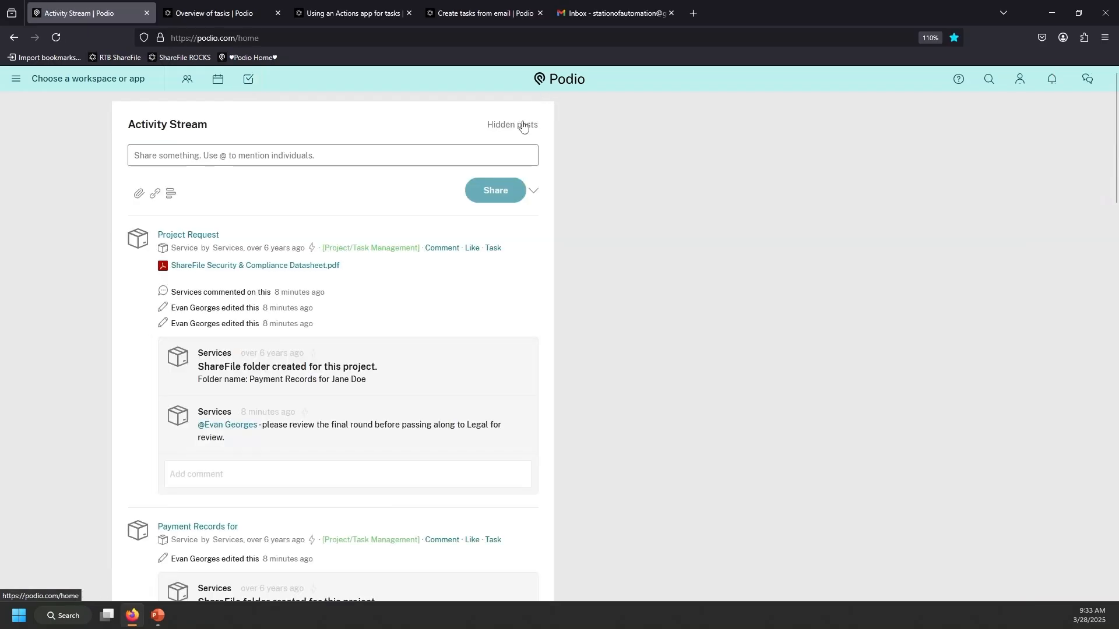
Start a new task from the home page with the title "Call Customer for Project".
{"action": "key", "text": "t"}
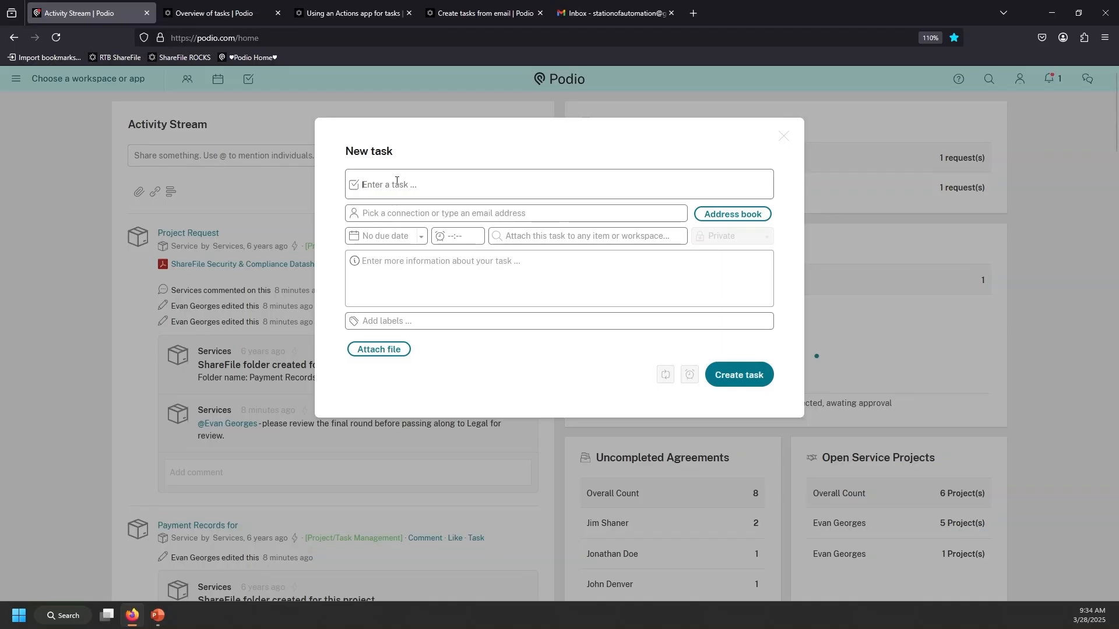
{"action": "type", "text": "Call Customer"}
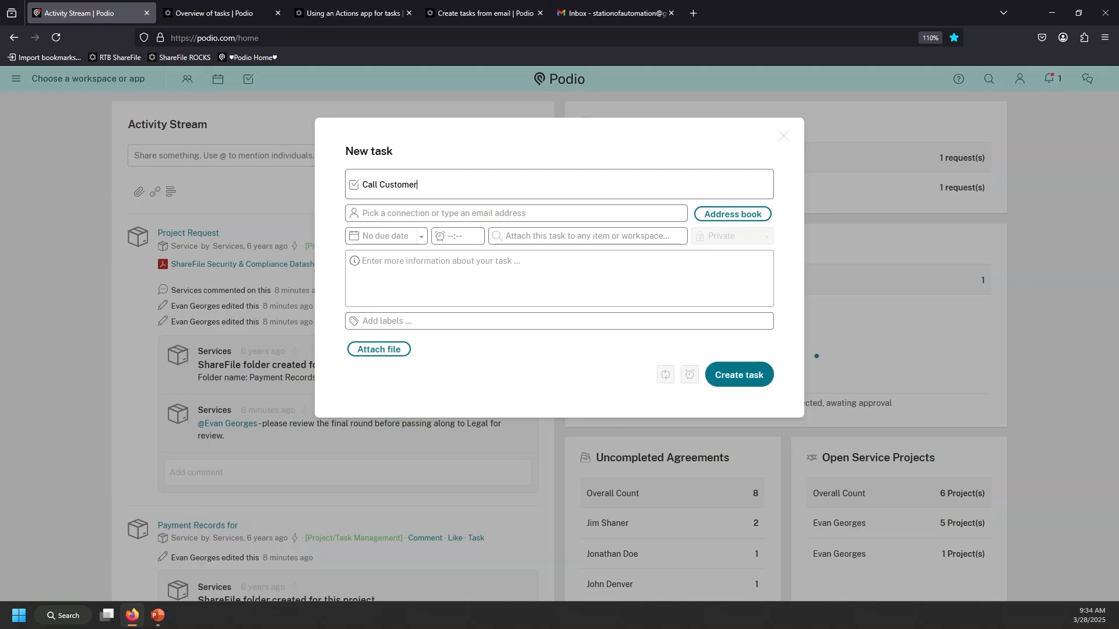
{"action": "type", "text": " for Project"}
Assign the task to the first person in the connections list and set its due date to Tomorrow.
{"action": "left_click", "coordinate": [470, 217]}
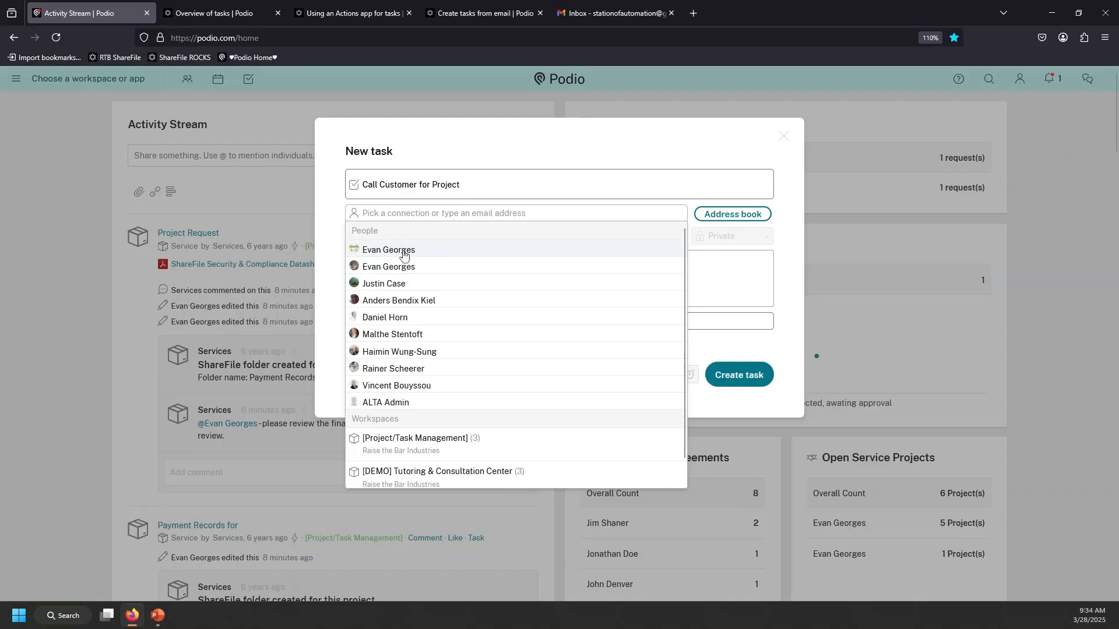
{"action": "left_click", "coordinate": [381, 251]}
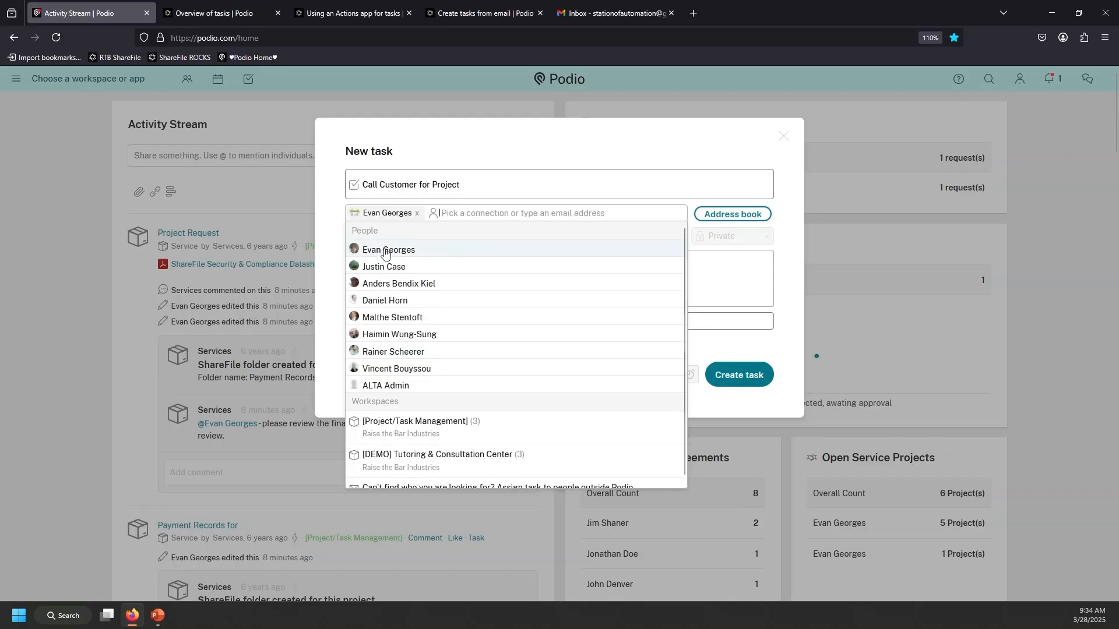
{"action": "left_click", "coordinate": [453, 167]}
{"action": "left_click", "coordinate": [386, 236]}
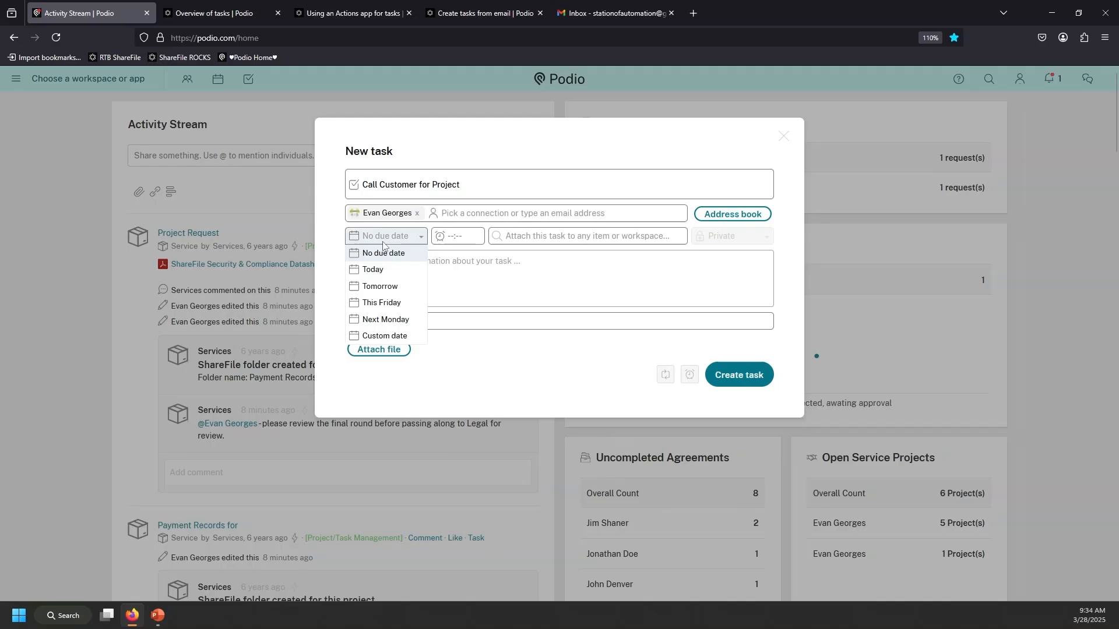
{"action": "left_click", "coordinate": [380, 287]}
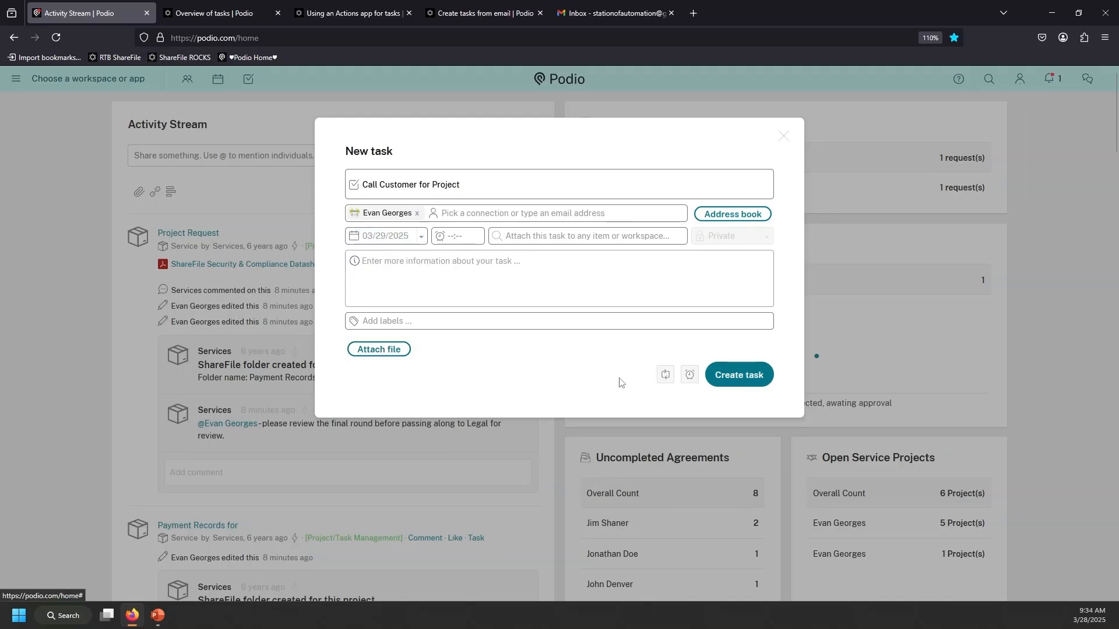
Try out a reminder of 30 minutes before and view the workspaces the task can be attached to, without saving either.
{"action": "left_click", "coordinate": [690, 377]}
{"action": "left_click", "coordinate": [747, 418]}
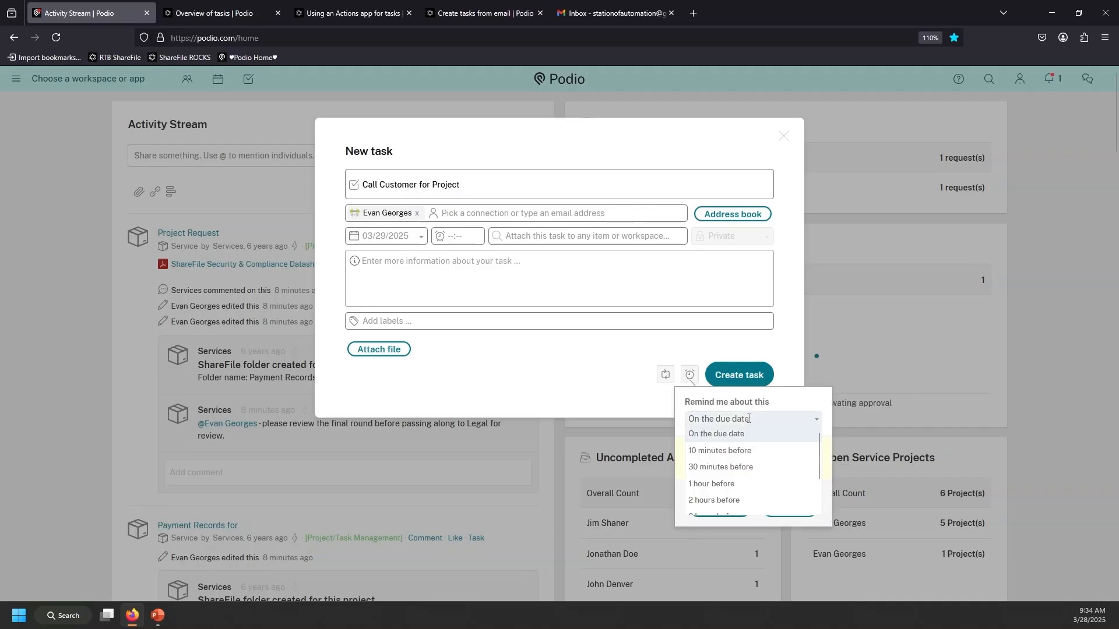
{"action": "left_click", "coordinate": [721, 467]}
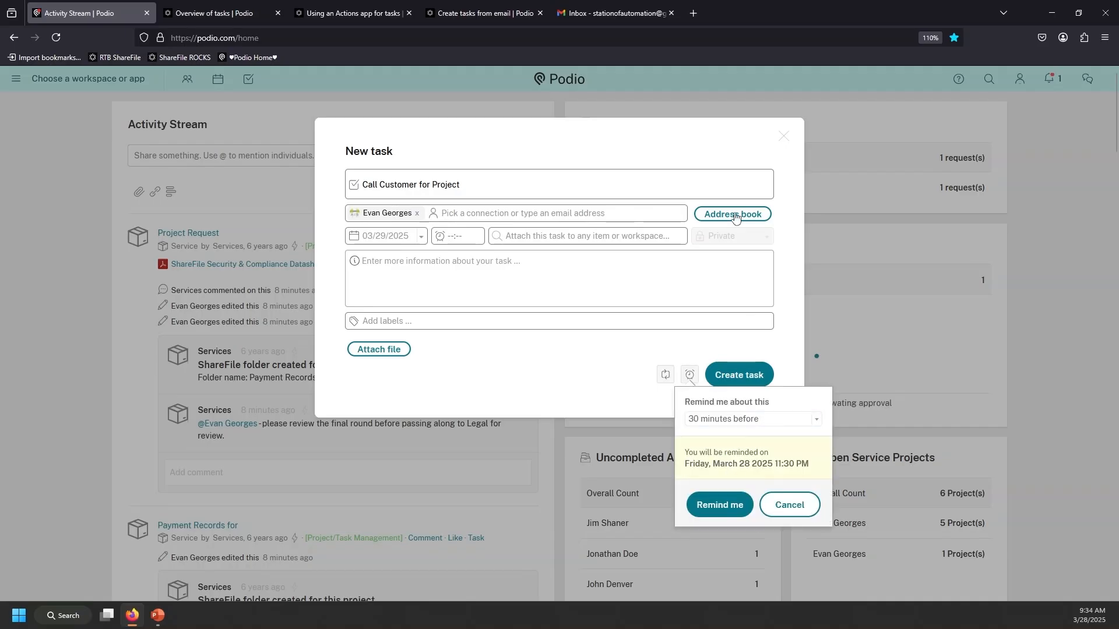
{"action": "left_click", "coordinate": [539, 238]}
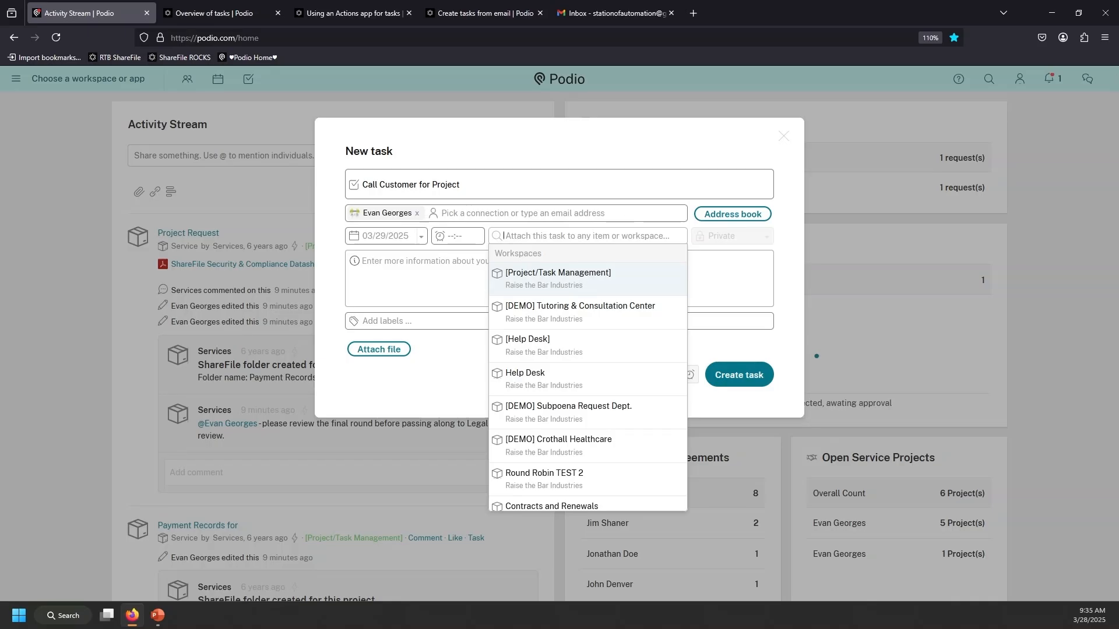
{"action": "left_click", "coordinate": [460, 384]}
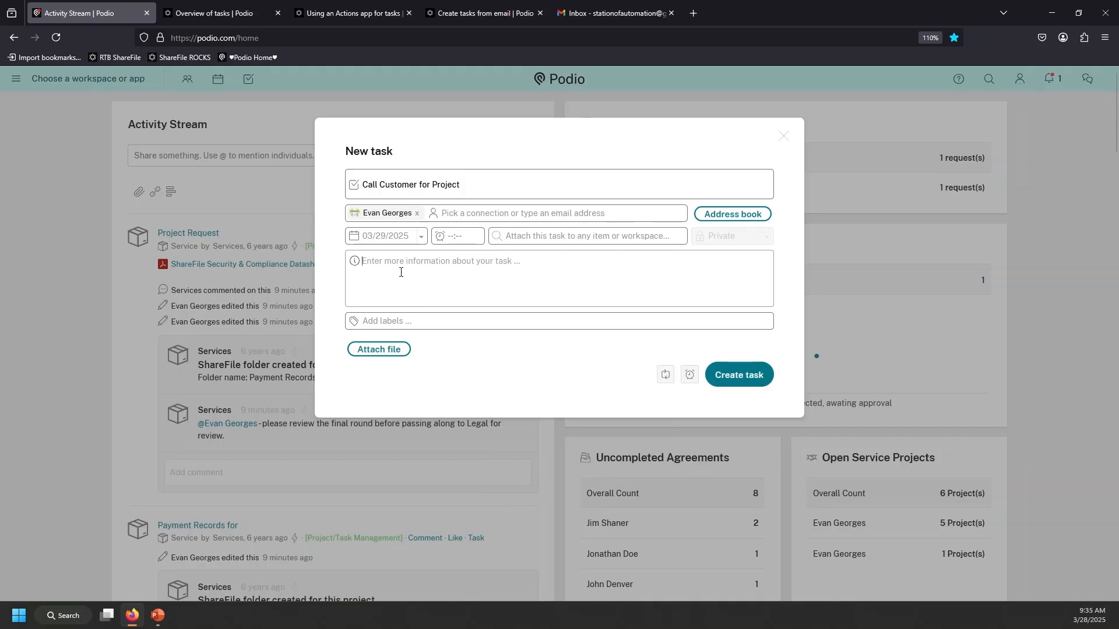
Add the Follow-up label and attach the task to the first Prep Invoice item found by searching "project".
{"action": "left_click", "coordinate": [380, 322]}
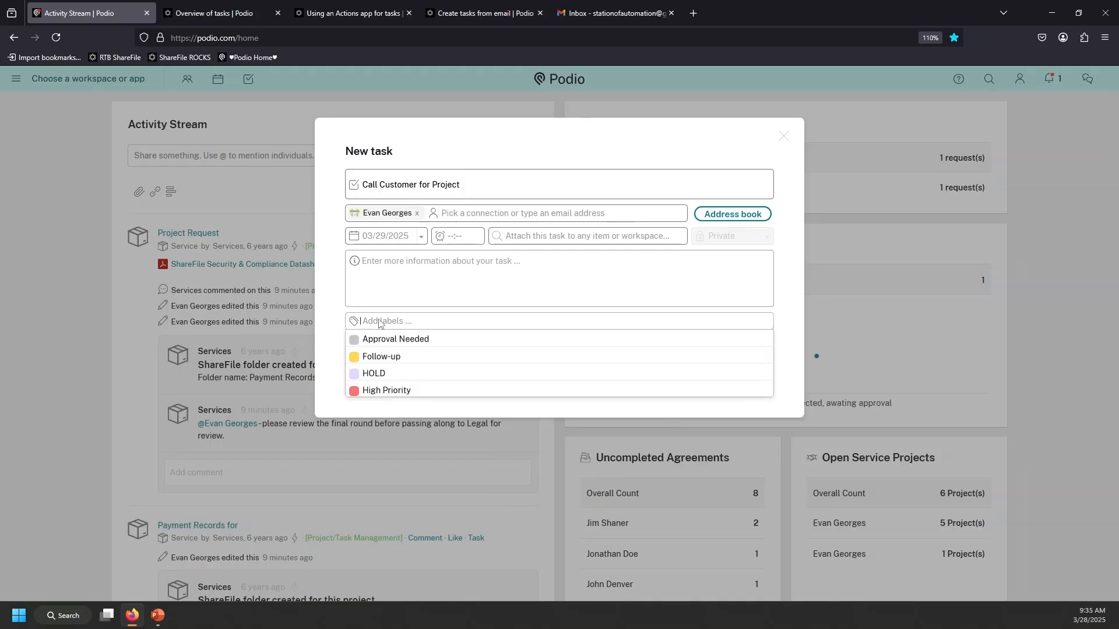
{"action": "left_click", "coordinate": [380, 358]}
{"action": "left_click", "coordinate": [521, 239]}
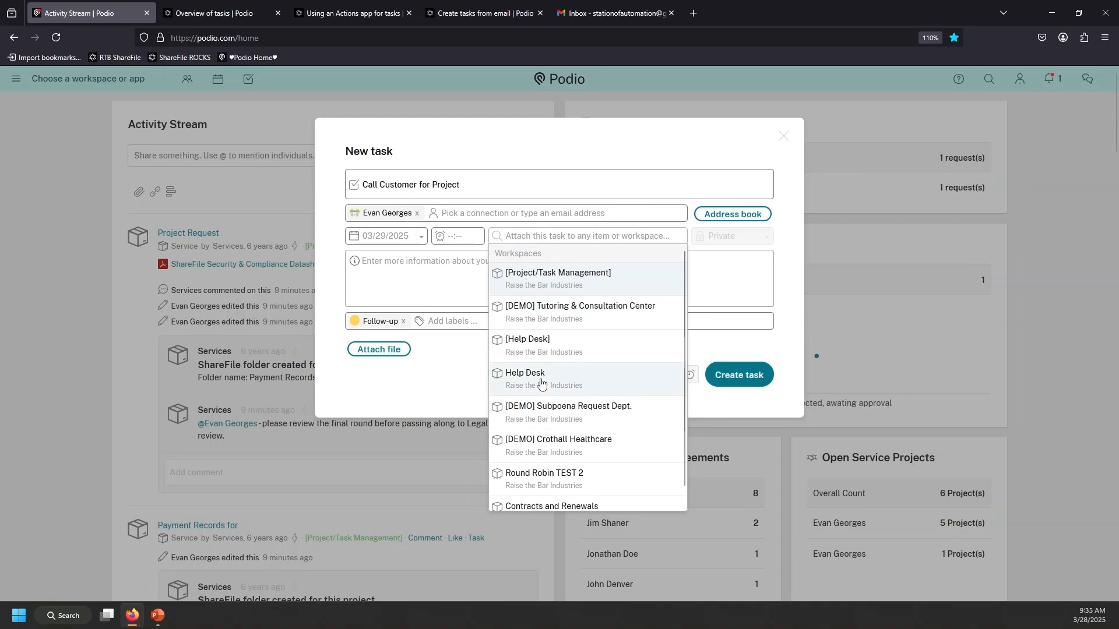
{"action": "scroll", "coordinate": [542, 379], "scroll_direction": "down", "scroll_amount": 3}
{"action": "scroll", "coordinate": [543, 326], "scroll_direction": "up", "scroll_amount": 3}
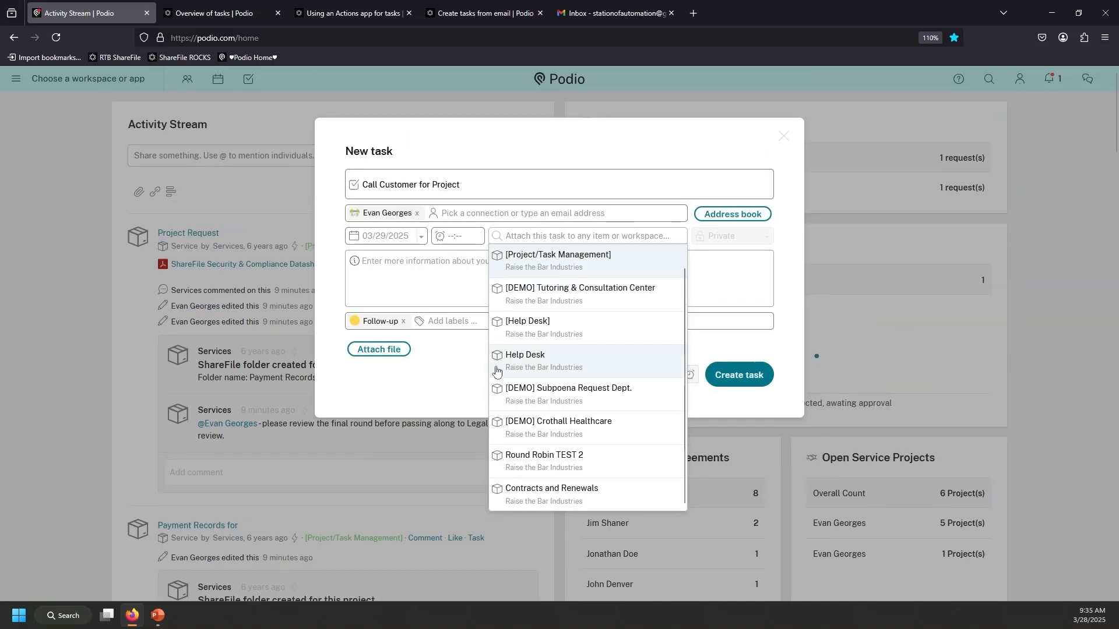
{"action": "type", "text": "project"}
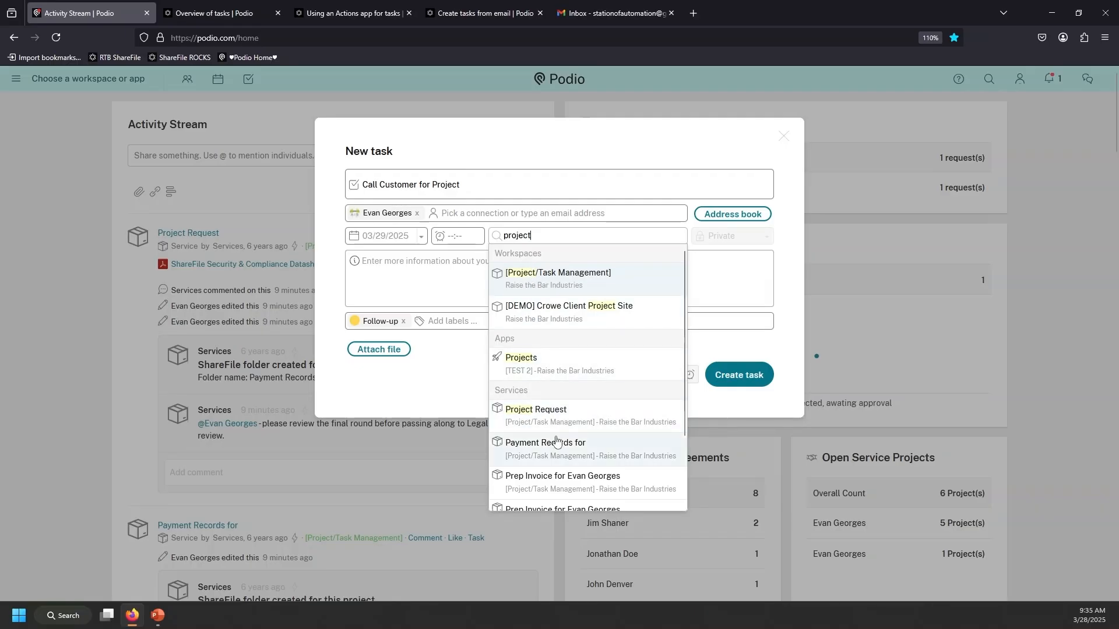
{"action": "left_click", "coordinate": [559, 481]}
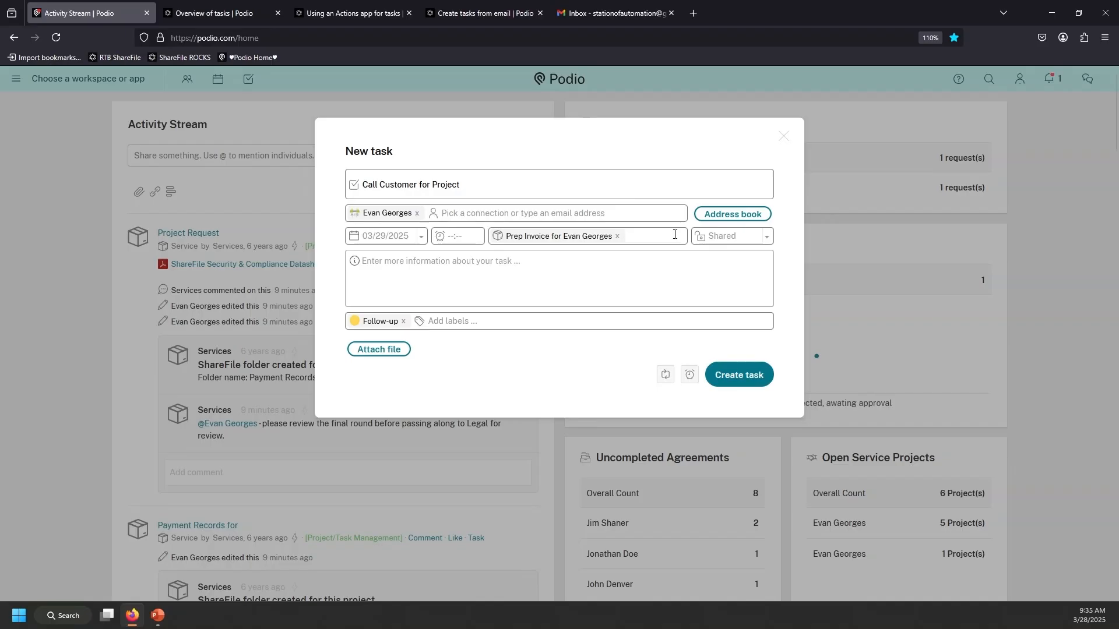
Check the task's visibility options, keep it Shared, and create the task.
{"action": "left_click", "coordinate": [767, 239]}
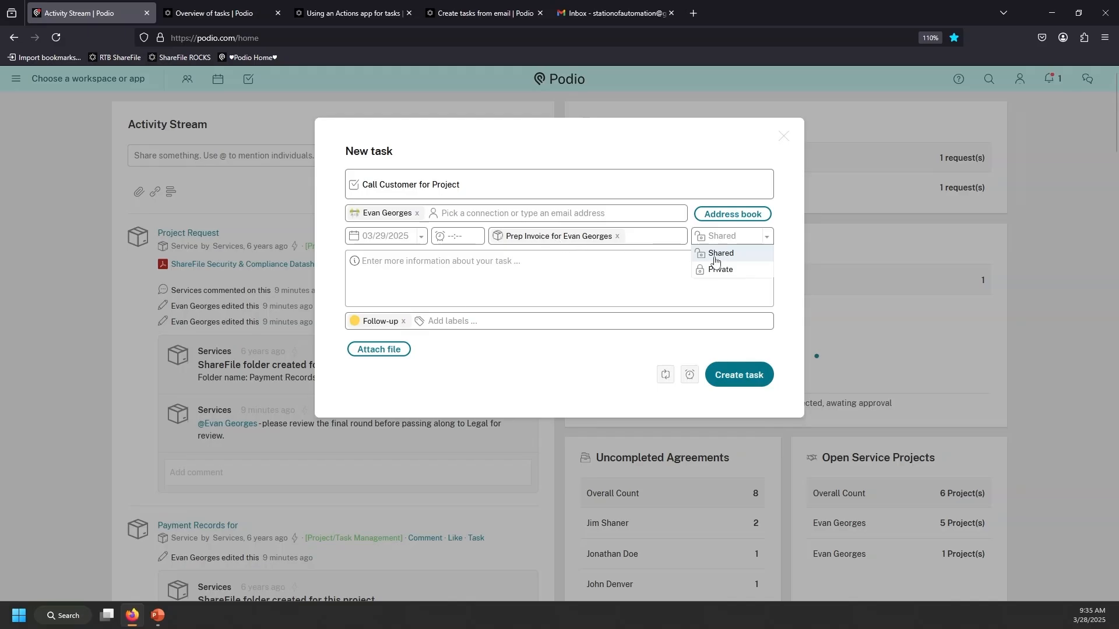
{"action": "left_click", "coordinate": [426, 268]}
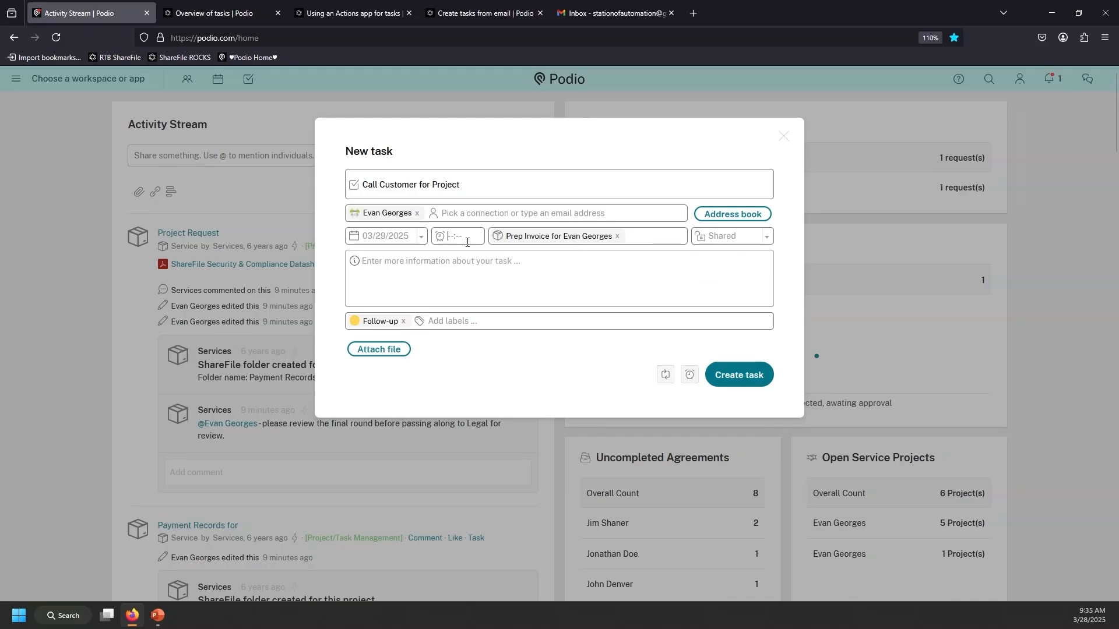
{"action": "left_click", "coordinate": [763, 382]}
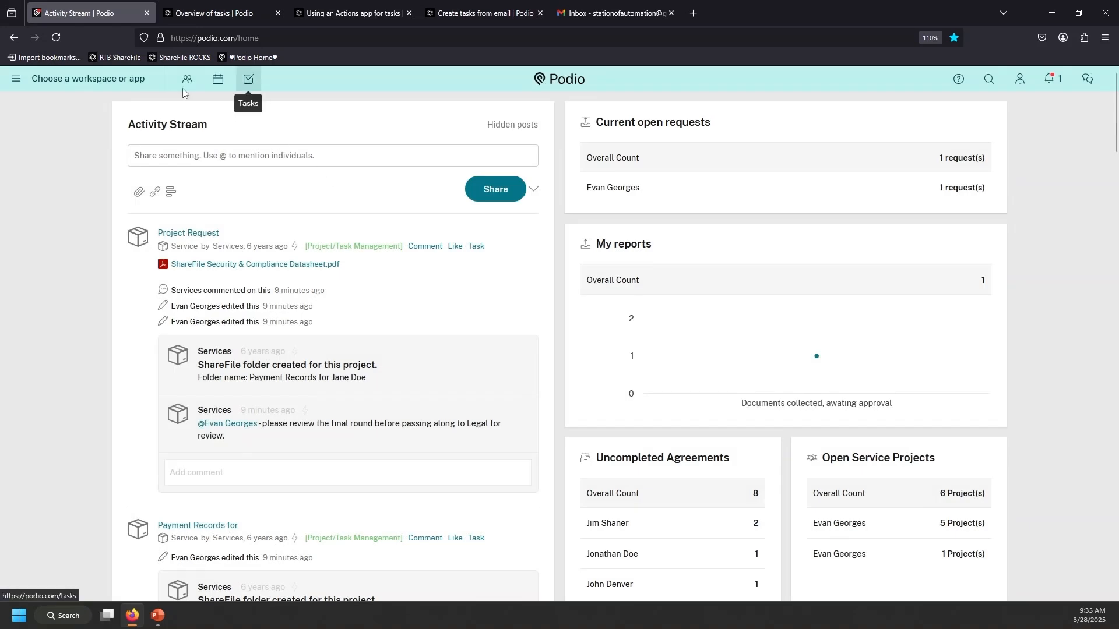
Open the Call Customer for Project task through its Prep Invoice item in the refreshed activity stream, and view the My tasks list.
{"action": "left_click", "coordinate": [57, 38]}
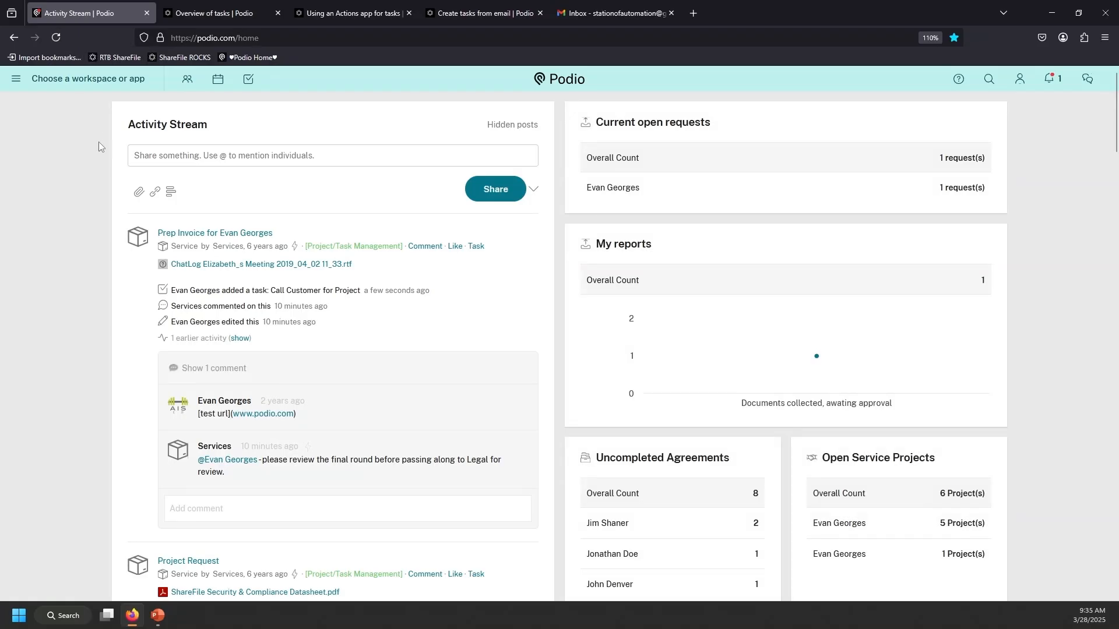
{"action": "left_click", "coordinate": [226, 234]}
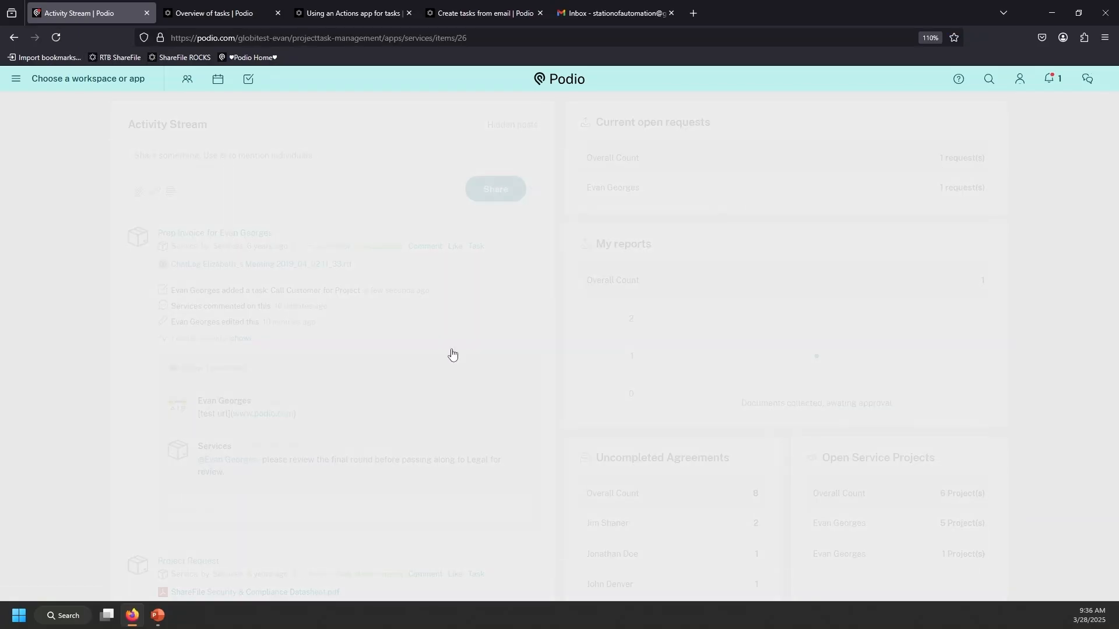
{"action": "scroll", "coordinate": [407, 378], "scroll_direction": "down", "scroll_amount": 5}
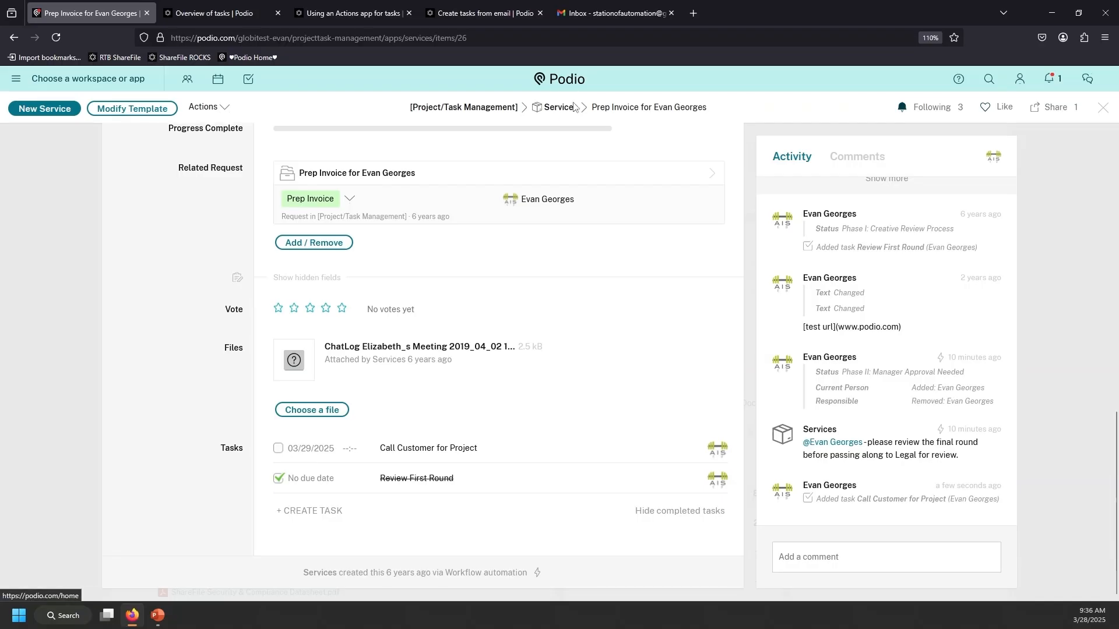
{"action": "left_click", "coordinate": [416, 447]}
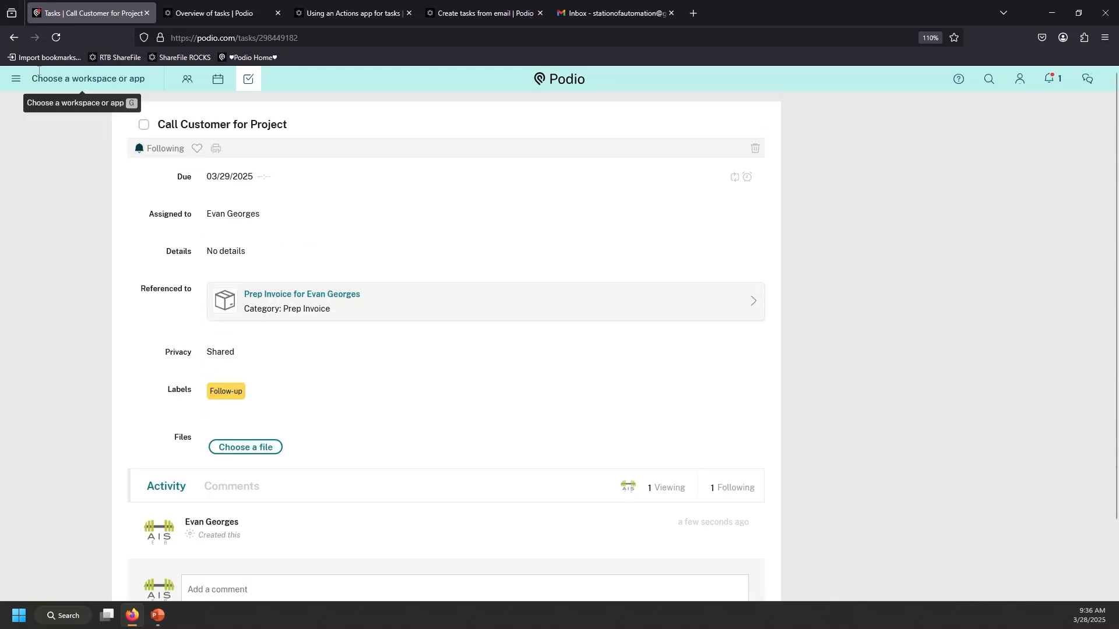
{"action": "left_click", "coordinate": [248, 82]}
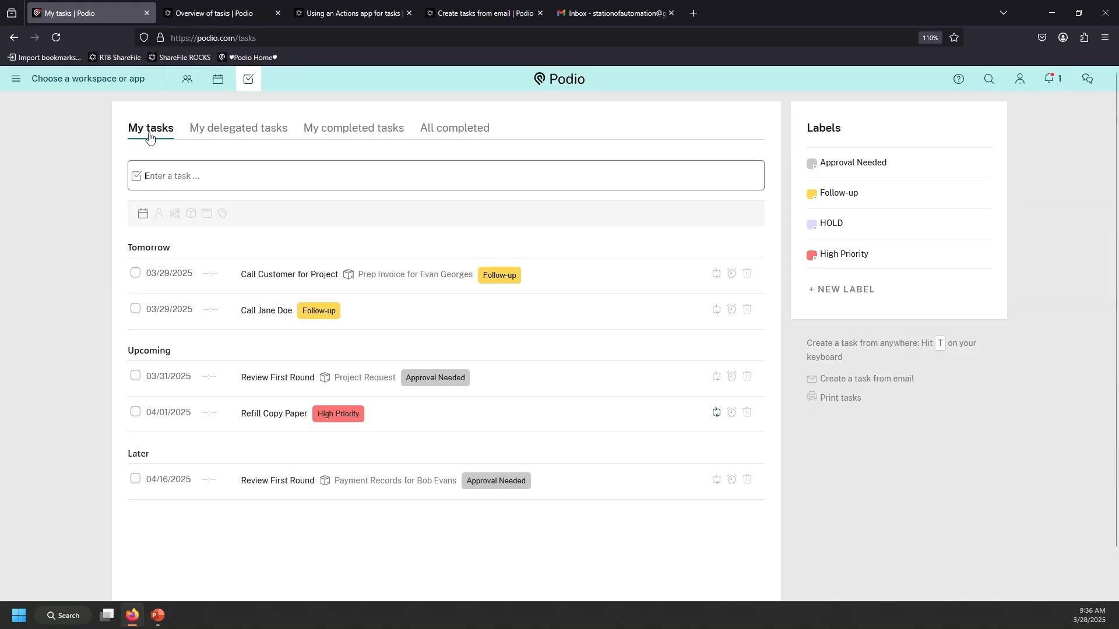
Try starting a task titled "call" directly in the My tasks list and clear the entry.
{"action": "left_click", "coordinate": [161, 178]}
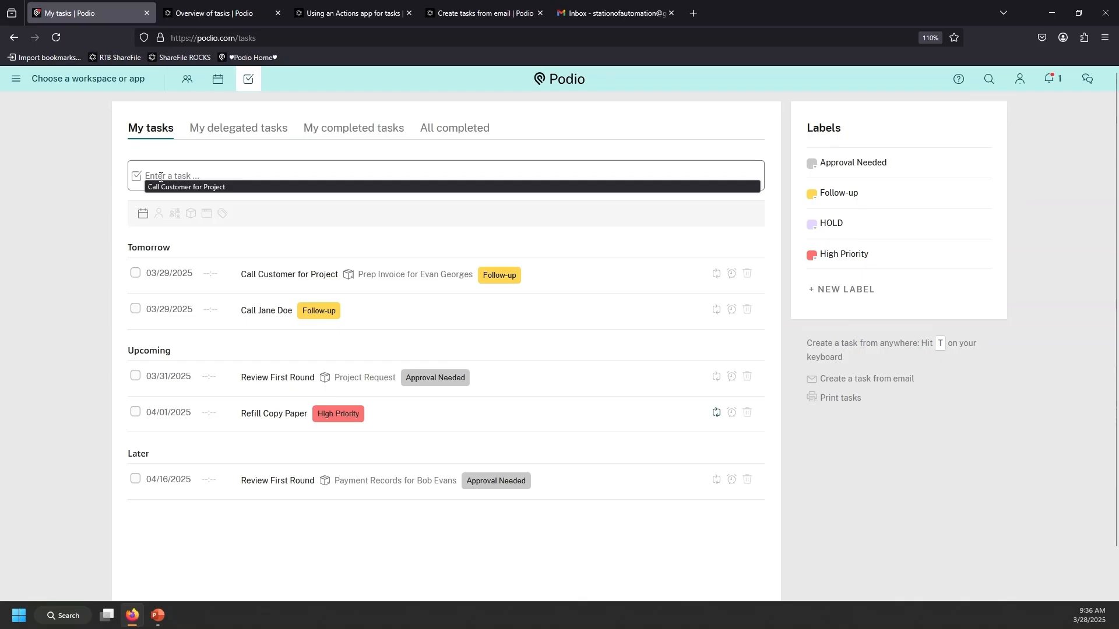
{"action": "type", "text": "call"}
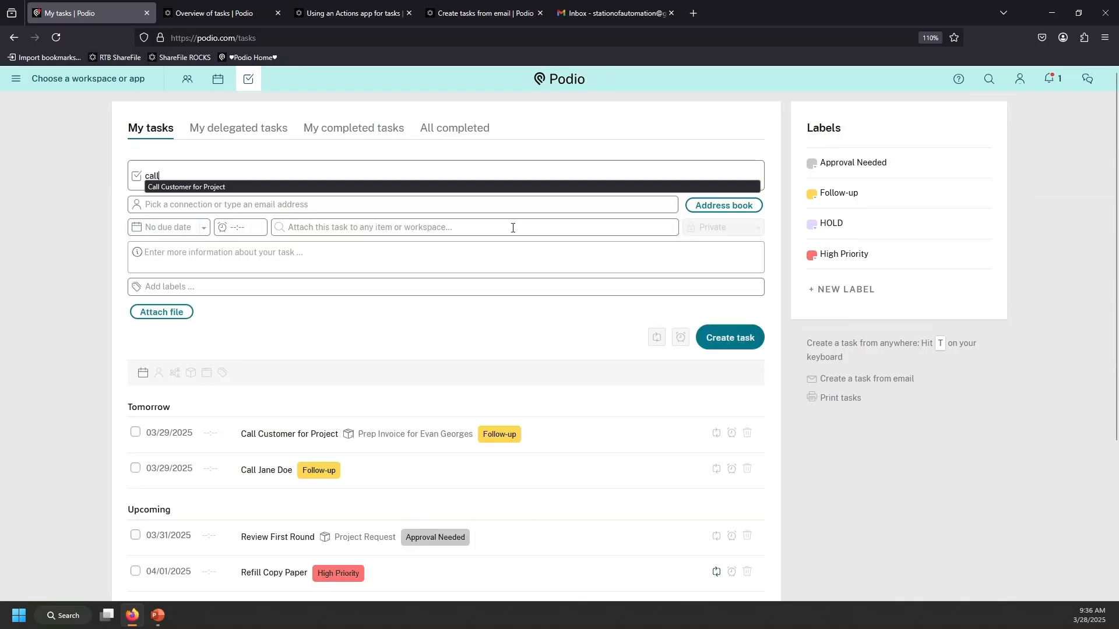
{"action": "double_click", "coordinate": [174, 174]}
{"action": "key", "text": "BackSpace"}
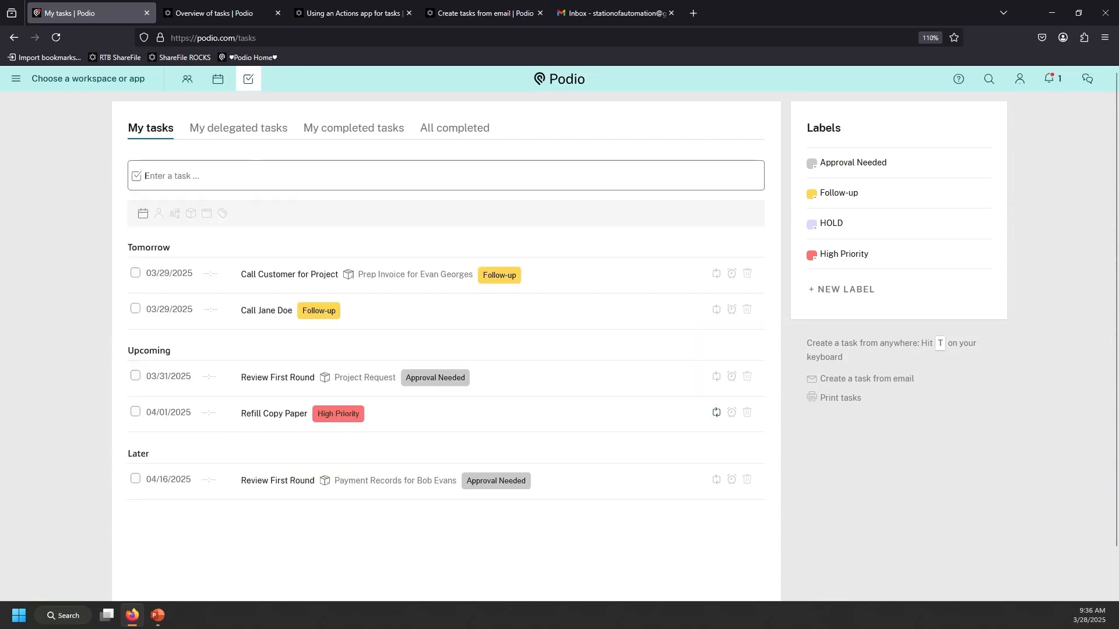
Examine the delegated tasks, including the details of the "test 124" task, and the personal completed tasks.
{"action": "left_click", "coordinate": [248, 131]}
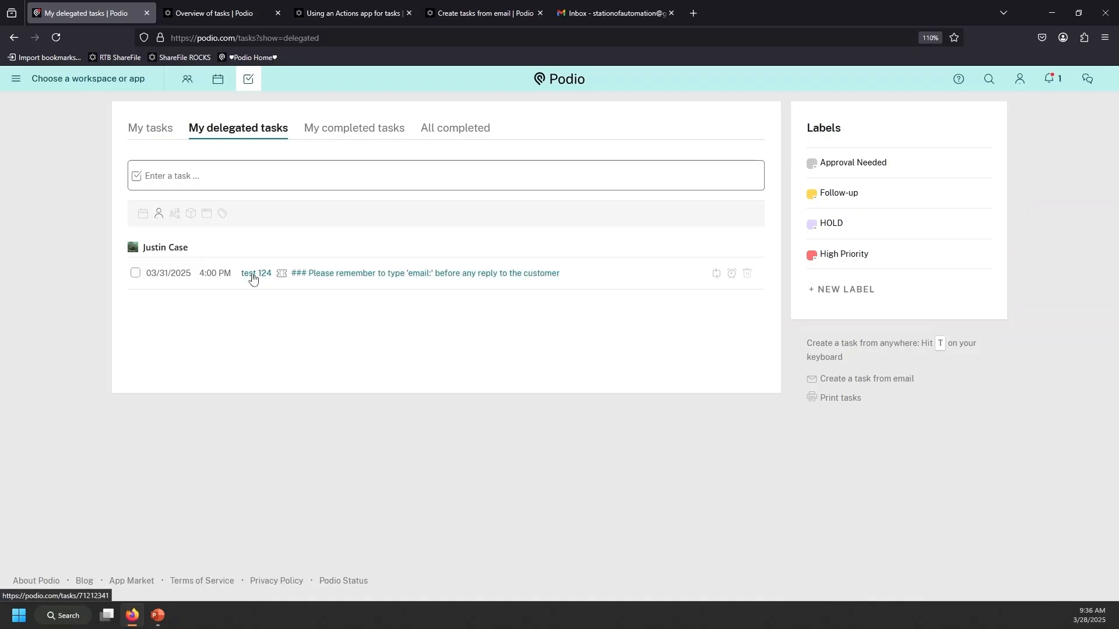
{"action": "left_click", "coordinate": [589, 282]}
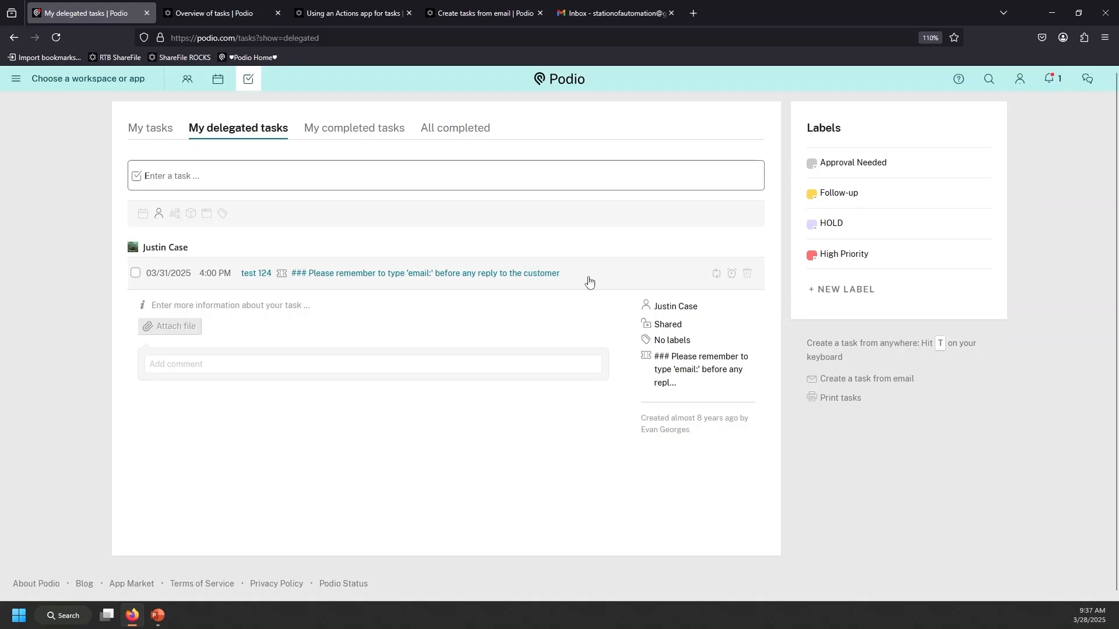
{"action": "left_click", "coordinate": [355, 129]}
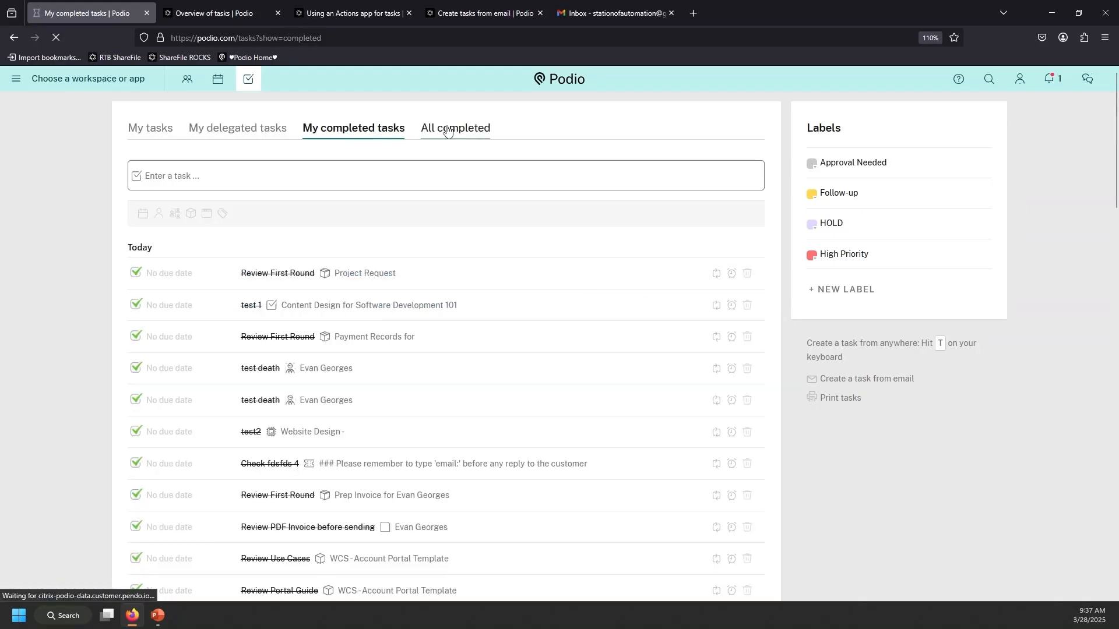
View the All completed tasks, return to My tasks, and group the list by workspace.
{"action": "left_click", "coordinate": [448, 130]}
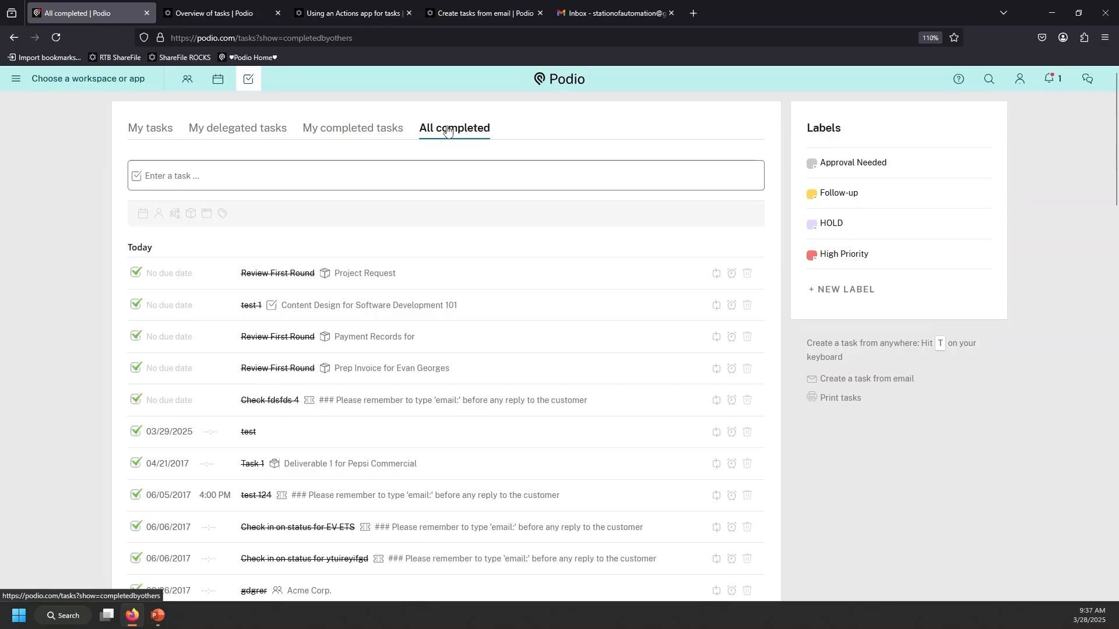
{"action": "left_click", "coordinate": [142, 133]}
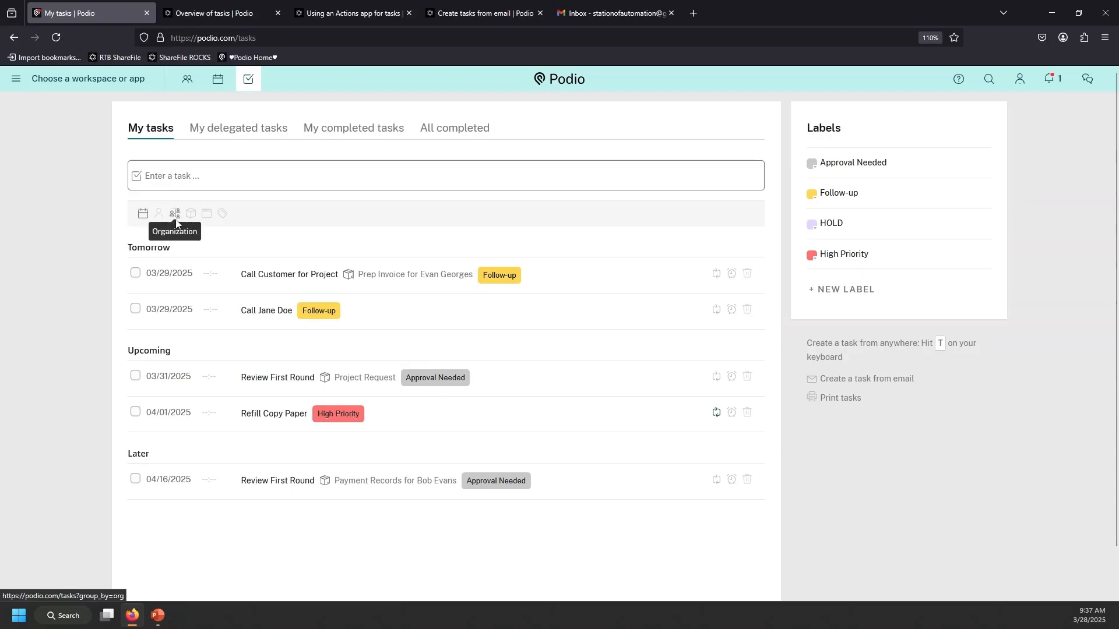
{"action": "left_click", "coordinate": [85, 82]}
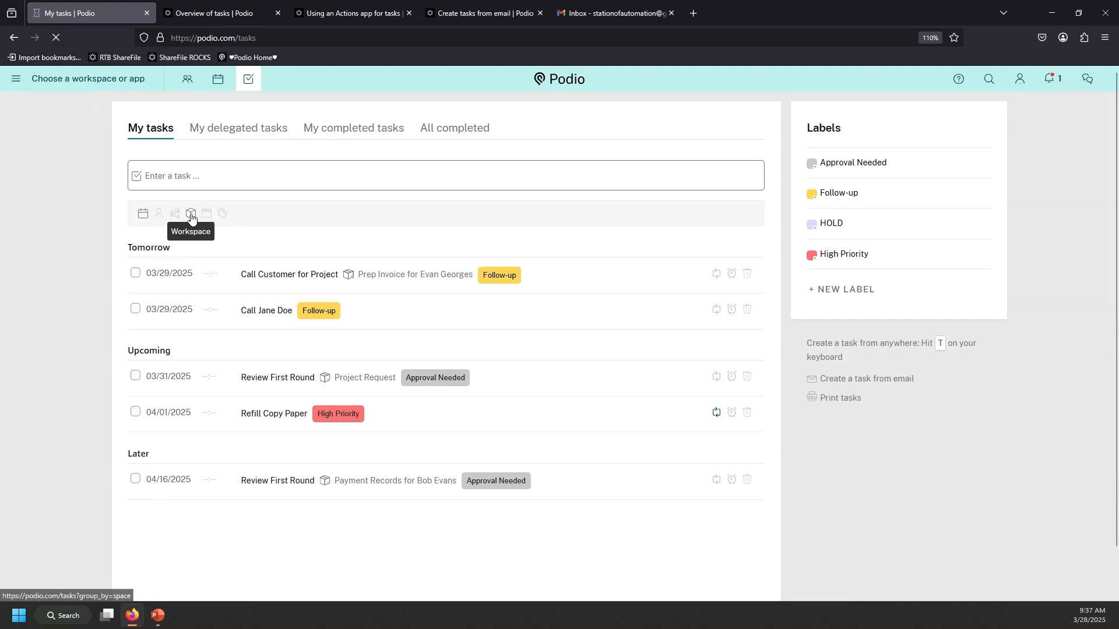
{"action": "left_click", "coordinate": [190, 215]}
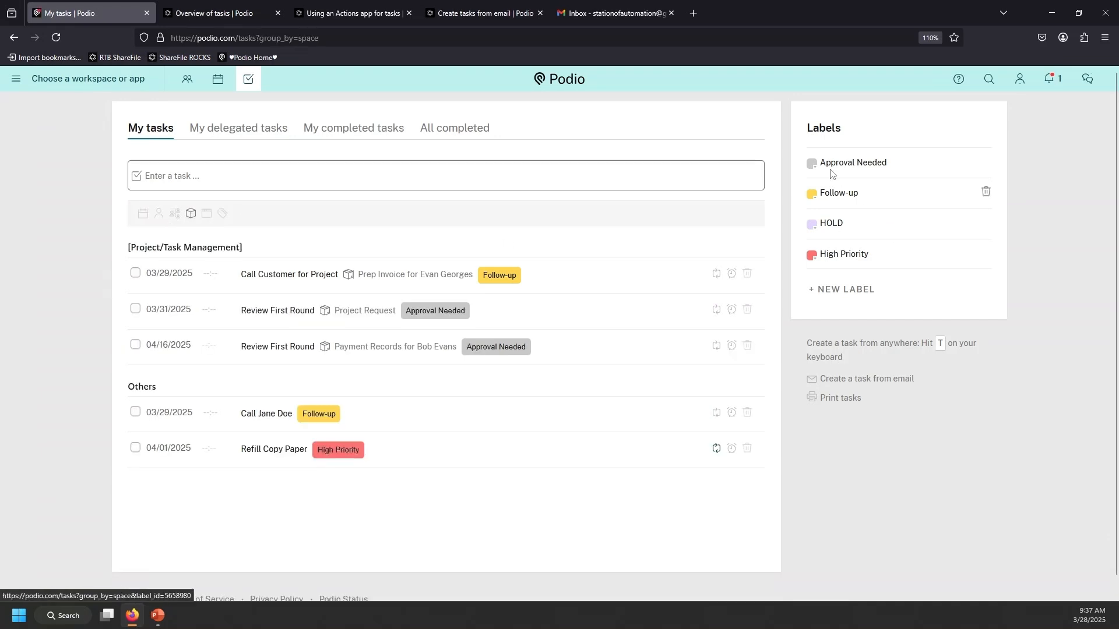
Start a task titled "test" to view its entry options, and leave it uncreated by switching to the All completed tasks.
{"action": "key", "text": "t"}
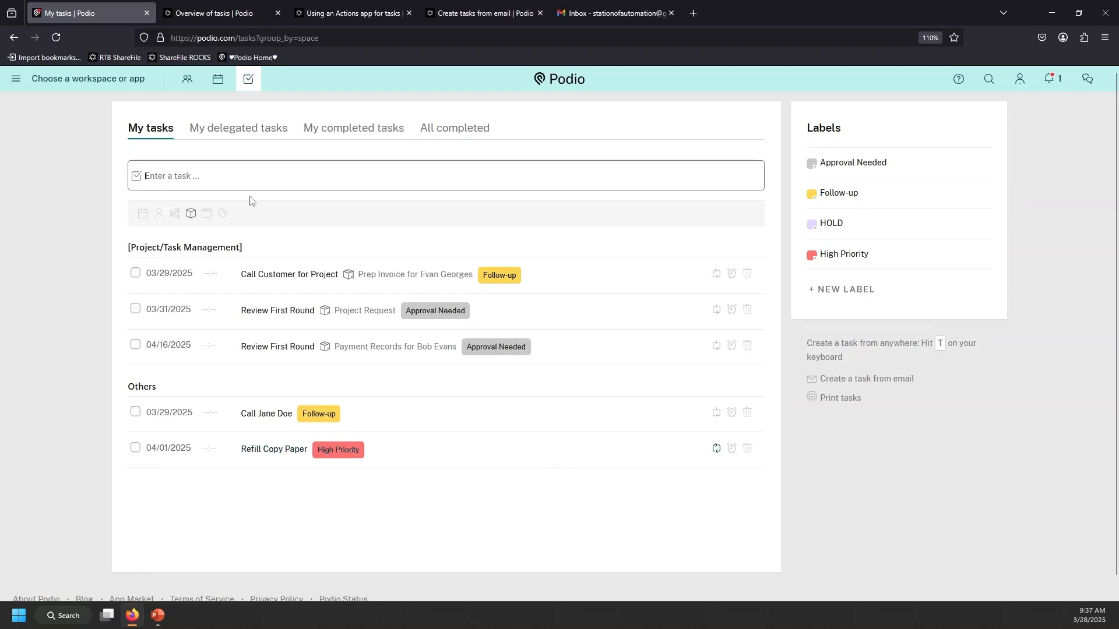
{"action": "left_click", "coordinate": [233, 174]}
{"action": "type", "text": "test"}
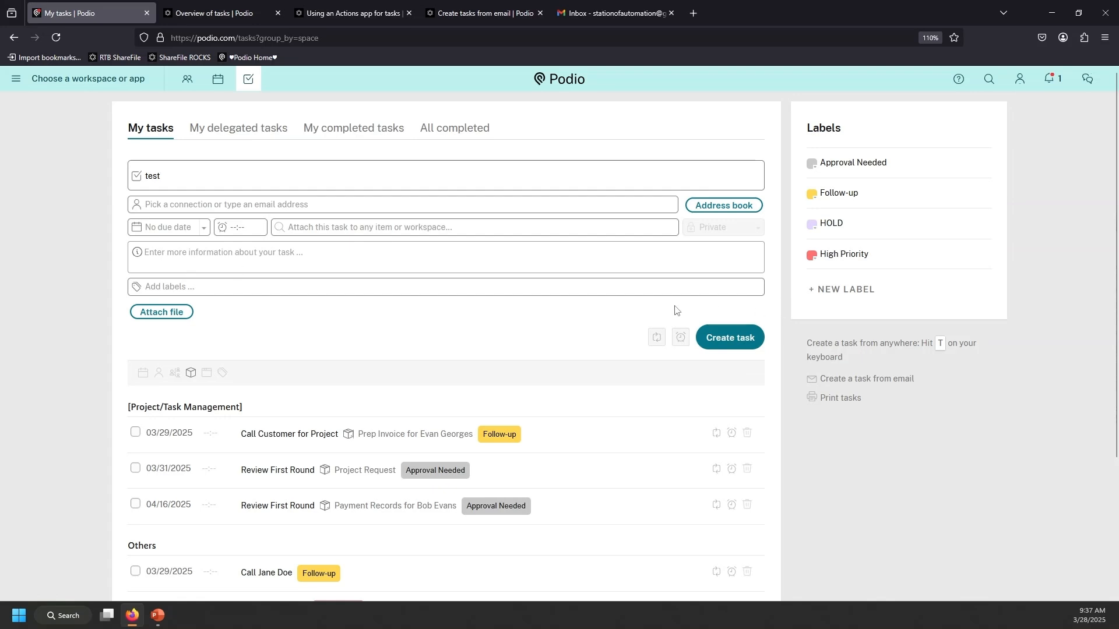
{"action": "left_click", "coordinate": [455, 128]}
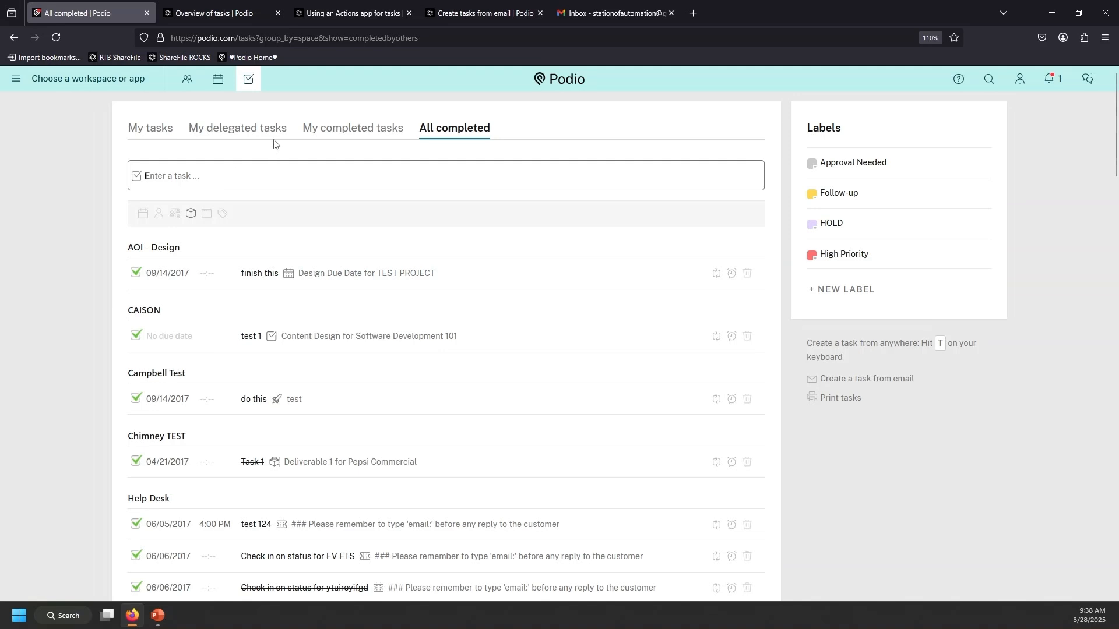
Open the help topics for tasks and examine the "Overview of tasks" and "Using an Actions app for tasks" articles.
{"action": "left_click", "coordinate": [956, 81]}
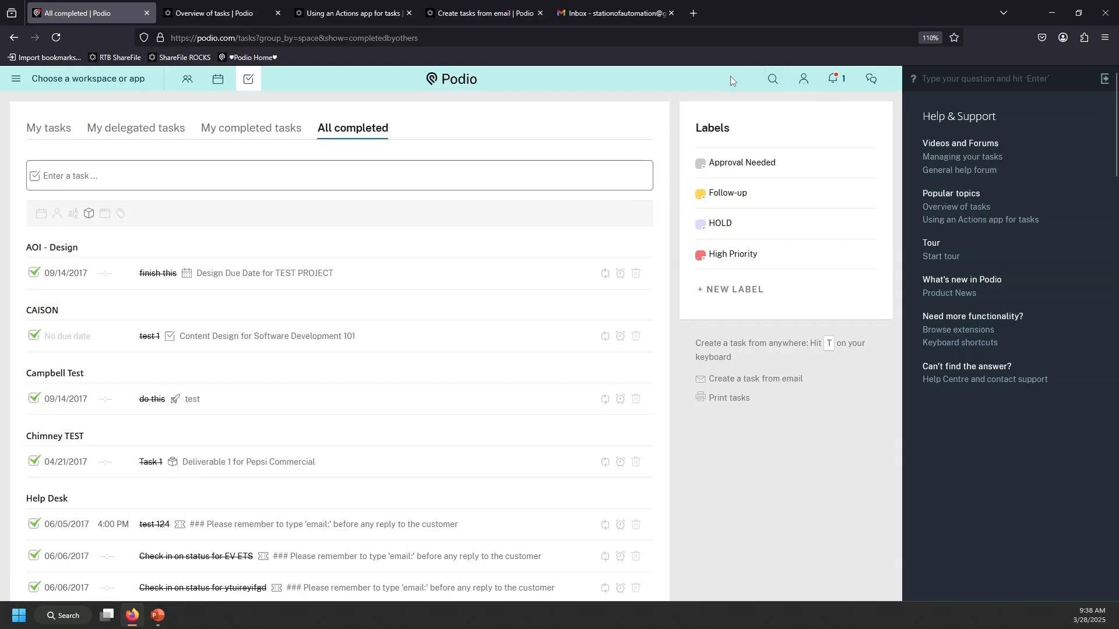
{"action": "left_click", "coordinate": [169, 14]}
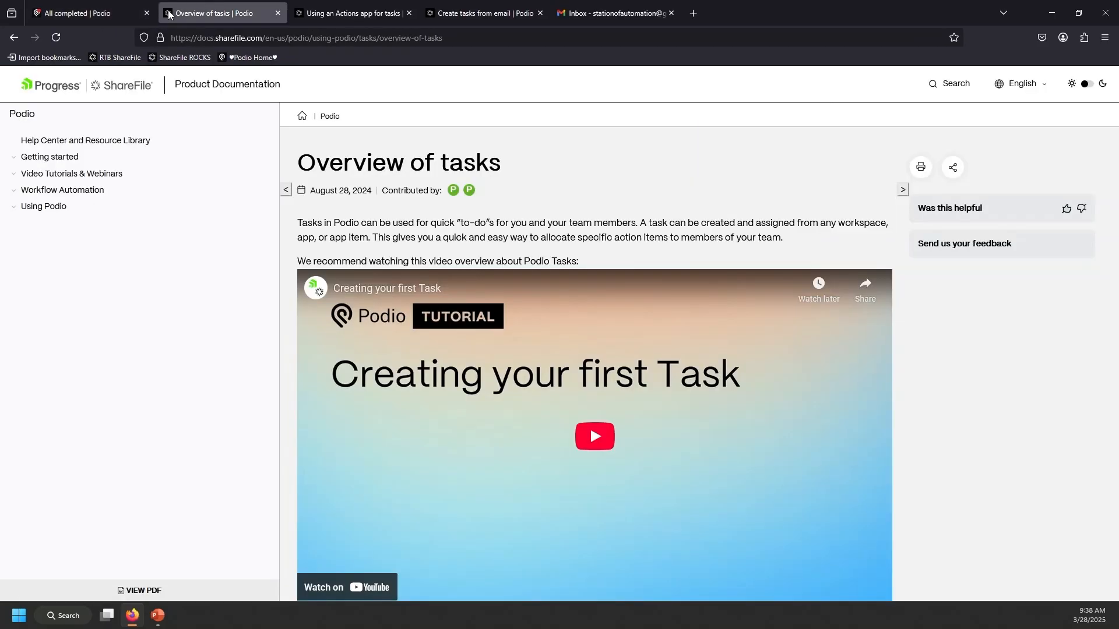
{"action": "scroll", "coordinate": [382, 342], "scroll_direction": "down", "scroll_amount": 5}
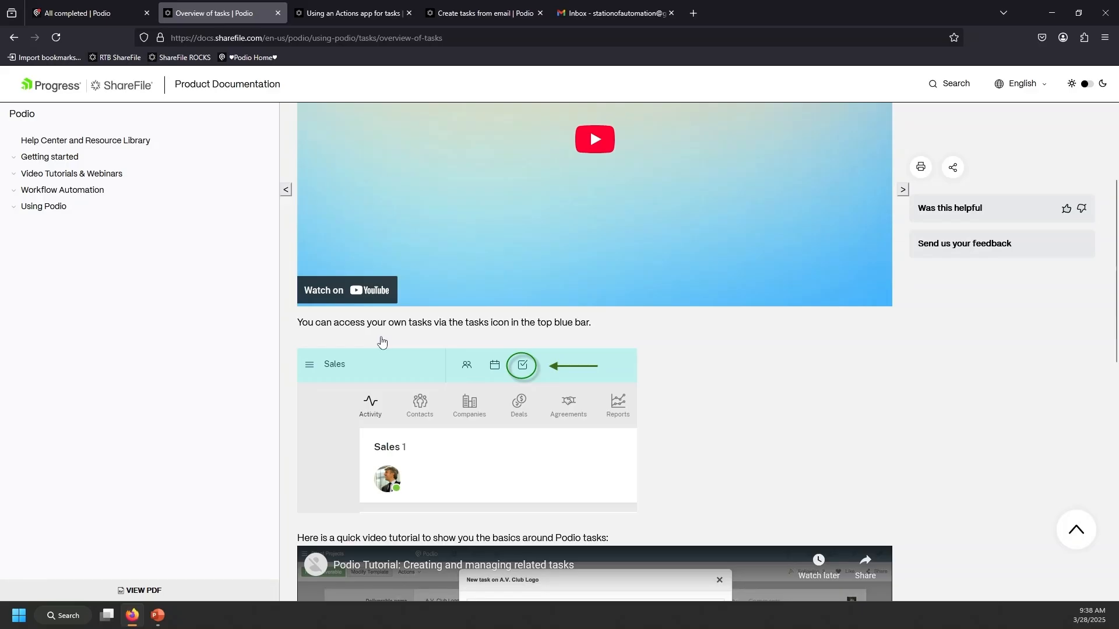
{"action": "scroll", "coordinate": [381, 342], "scroll_direction": "up", "scroll_amount": 5}
{"action": "left_click", "coordinate": [352, 14]}
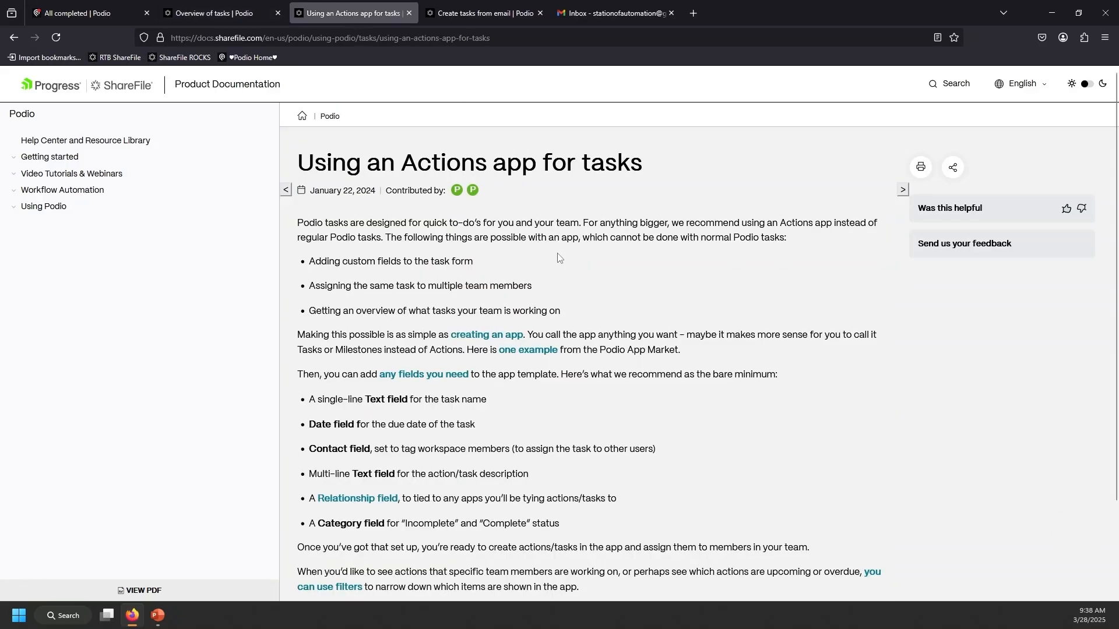
{"action": "scroll", "coordinate": [558, 258], "scroll_direction": "down", "scroll_amount": 2}
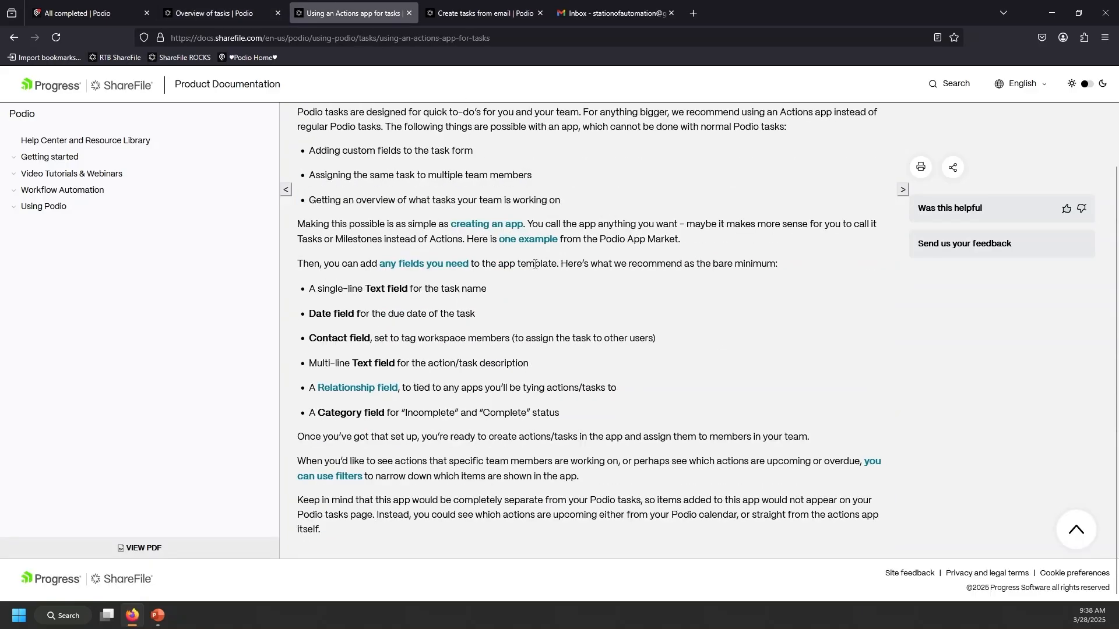
{"action": "scroll", "coordinate": [529, 293], "scroll_direction": "up", "scroll_amount": 2}
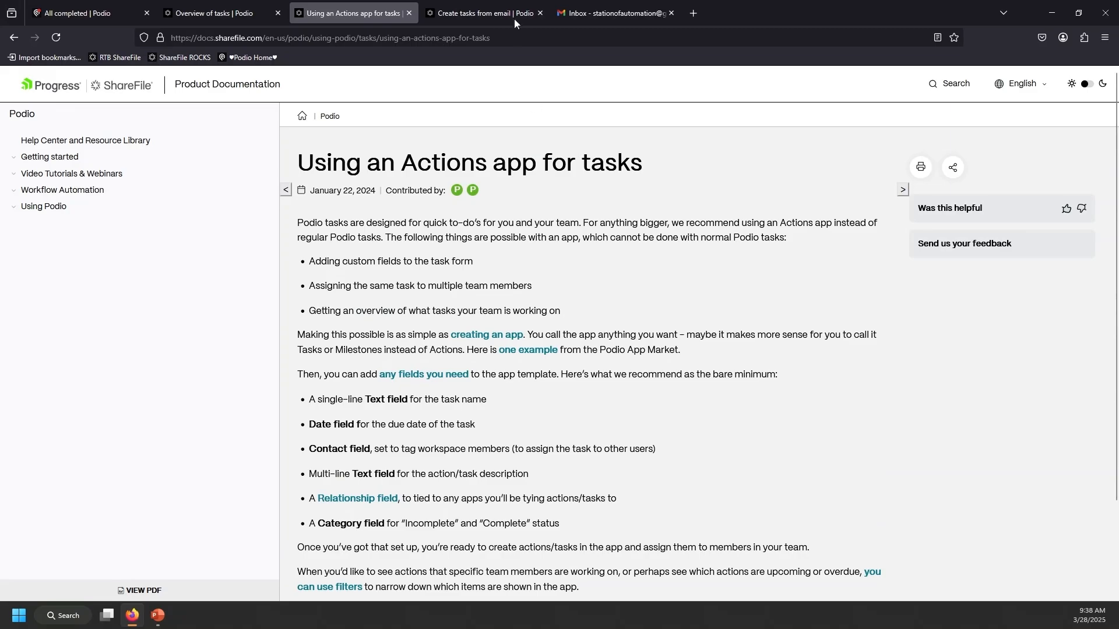
{"action": "left_click", "coordinate": [178, 11]}
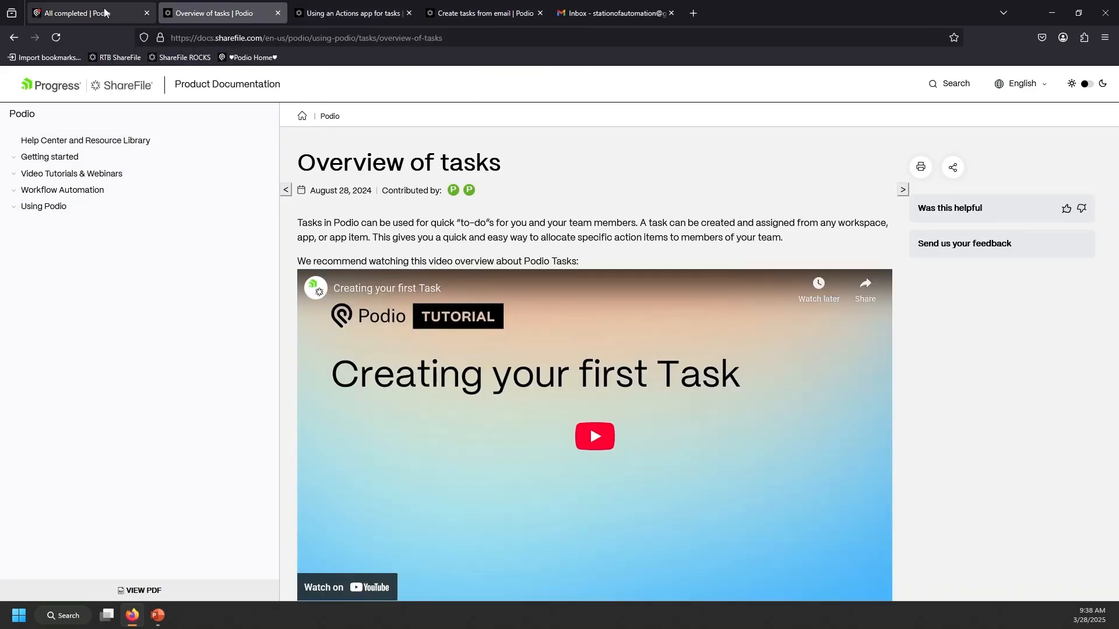
Return to the Podio page and open the Actions app in the [Help Desk] workspace.
{"action": "left_click", "coordinate": [104, 13]}
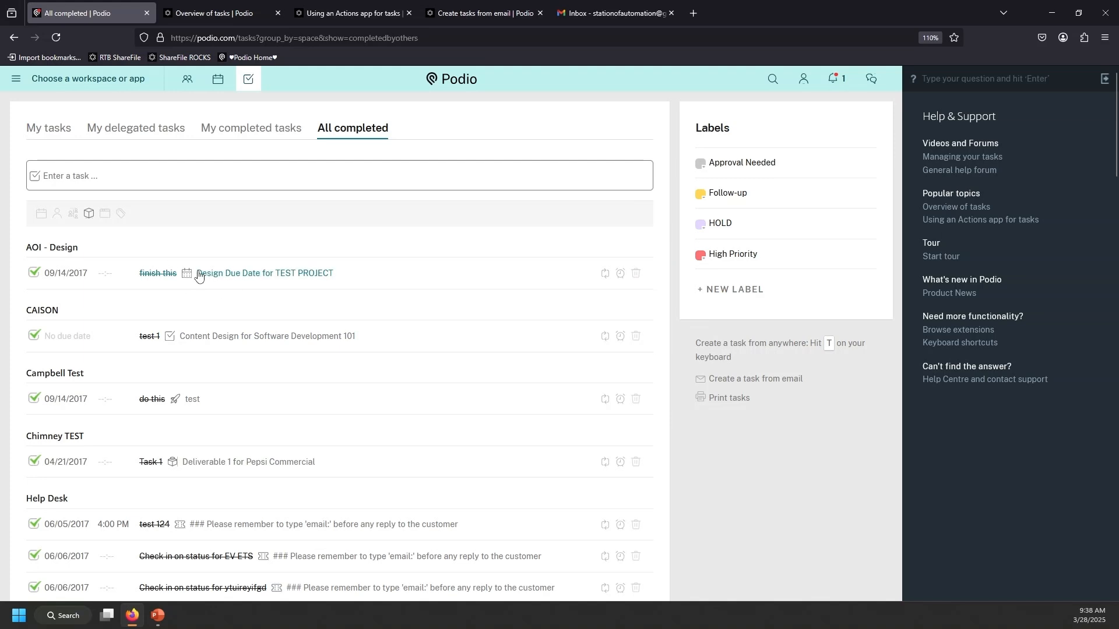
{"action": "left_click", "coordinate": [71, 58]}
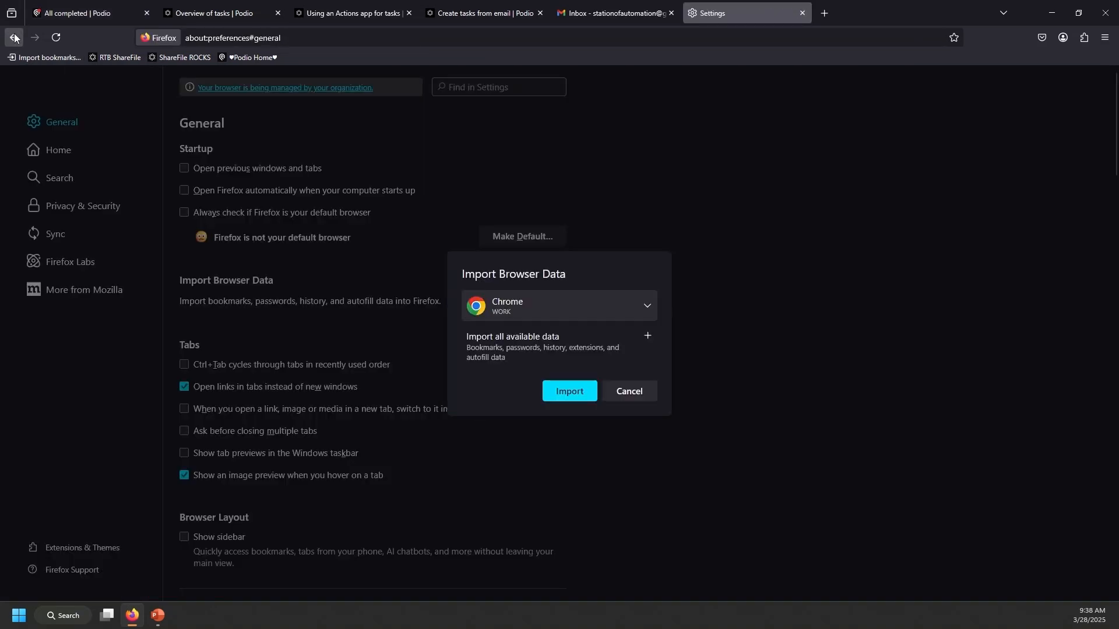
{"action": "left_click", "coordinate": [73, 11]}
{"action": "left_click", "coordinate": [59, 80]}
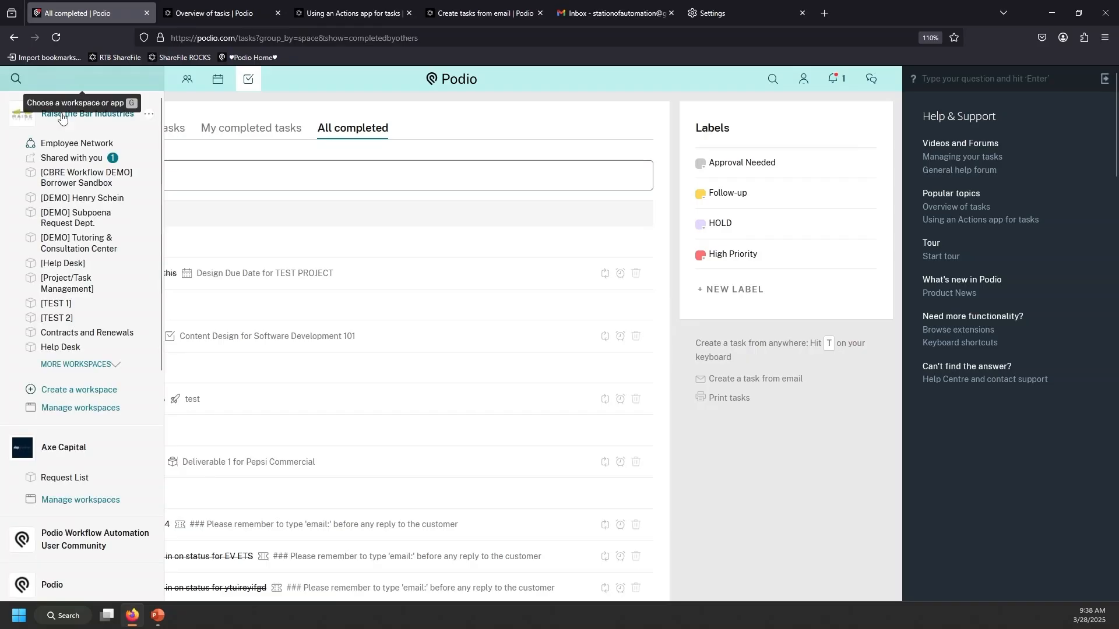
{"action": "left_click", "coordinate": [72, 266]}
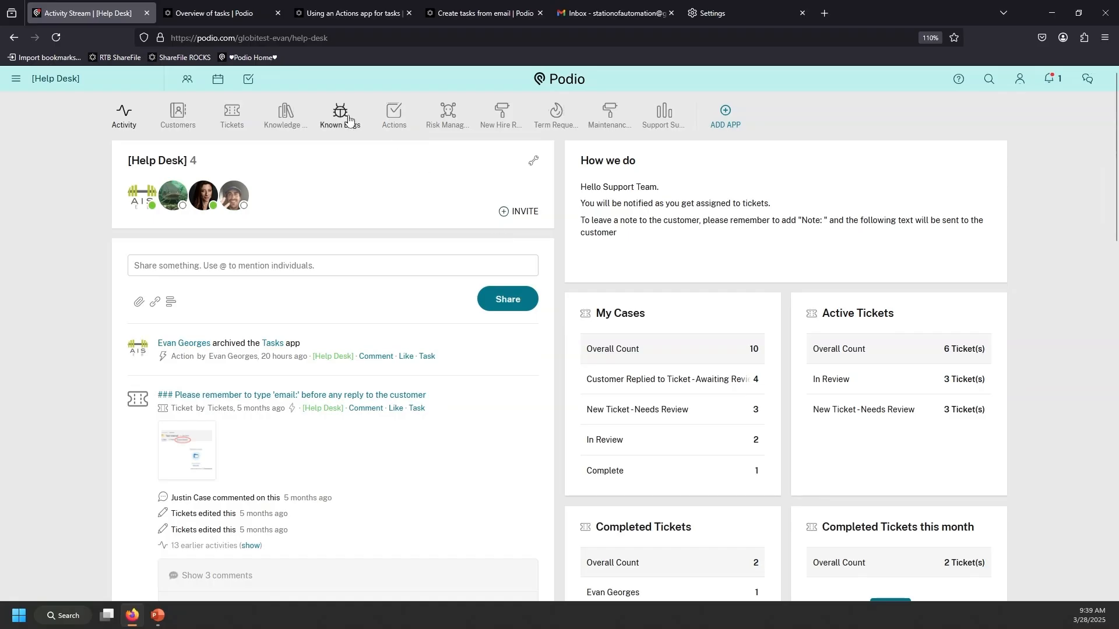
{"action": "left_click", "coordinate": [395, 115]}
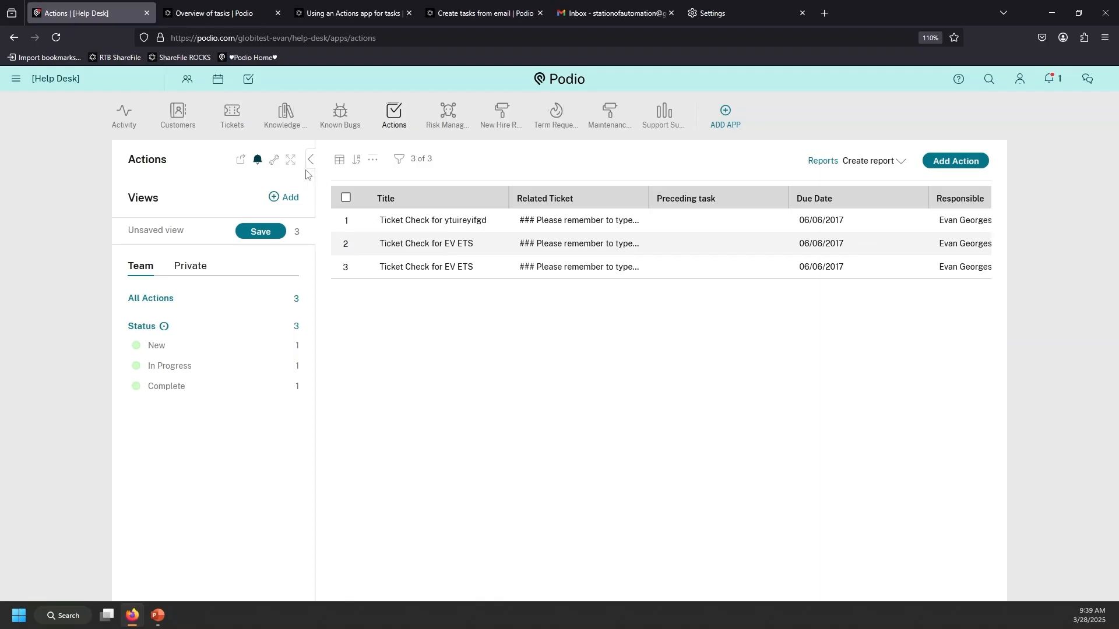
Open the Actions app template, examine its fields down to Status and Notes, and finish editing.
{"action": "left_click", "coordinate": [272, 160]}
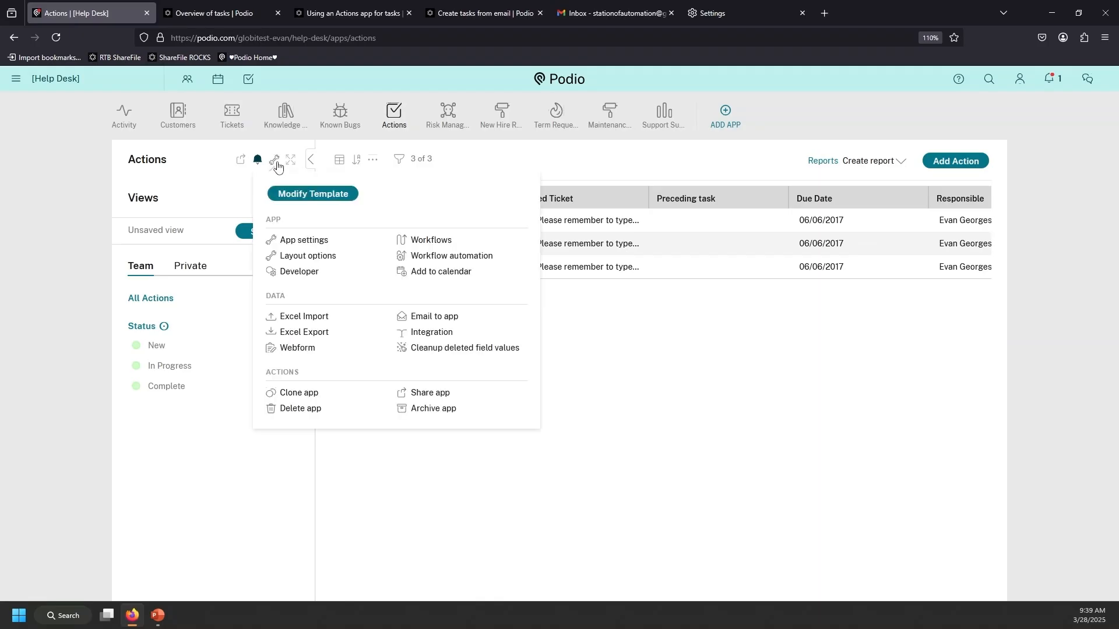
{"action": "left_click", "coordinate": [288, 193]}
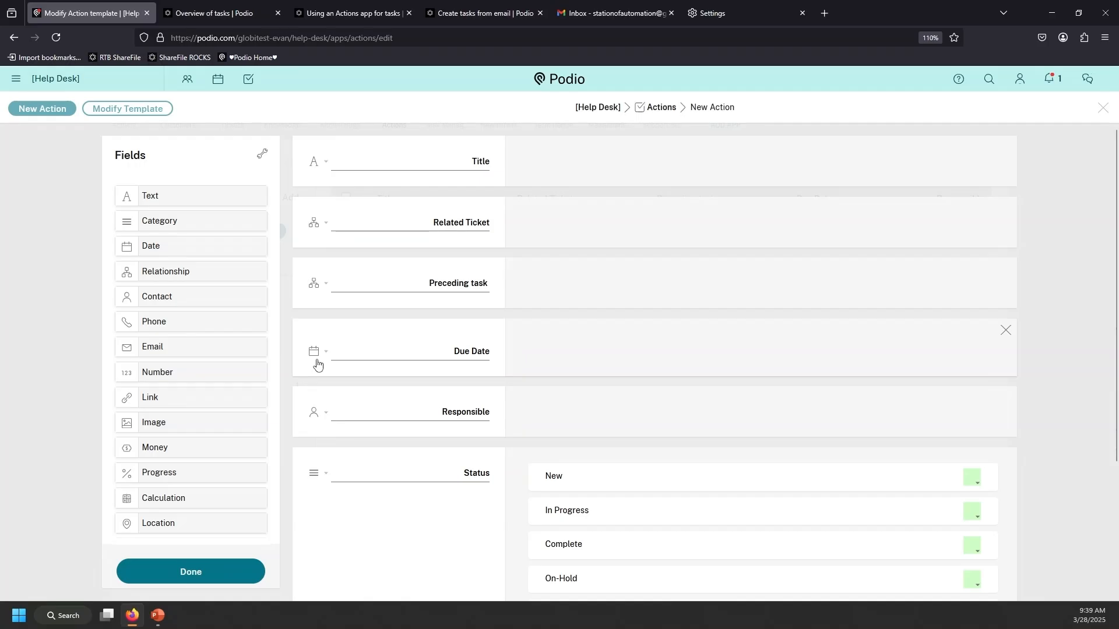
{"action": "scroll", "coordinate": [318, 364], "scroll_direction": "down", "scroll_amount": 3}
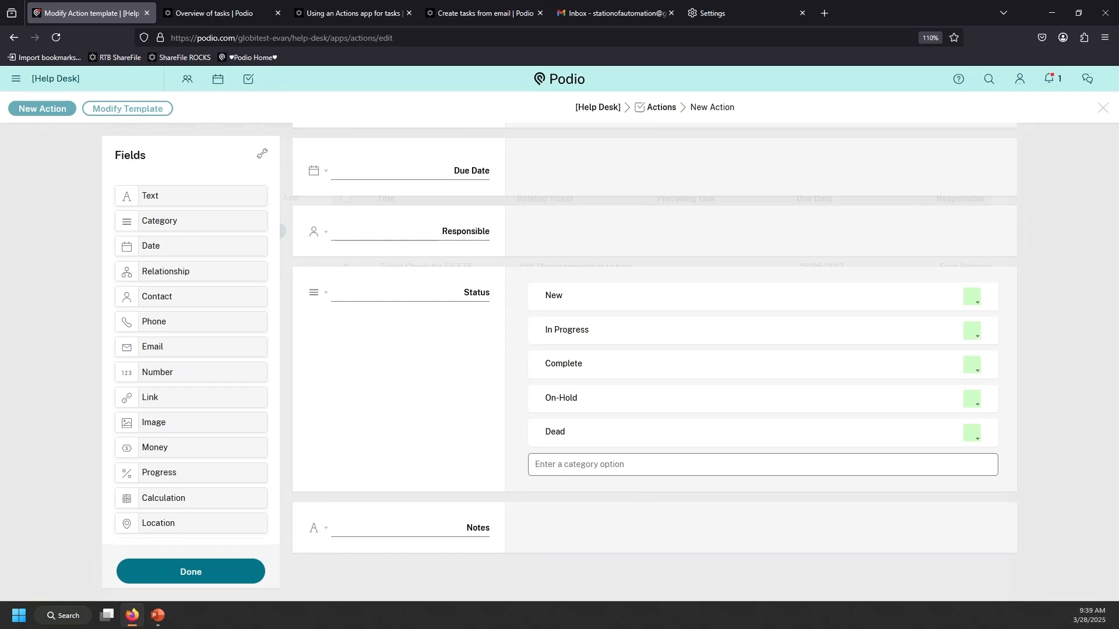
{"action": "left_click", "coordinate": [202, 573]}
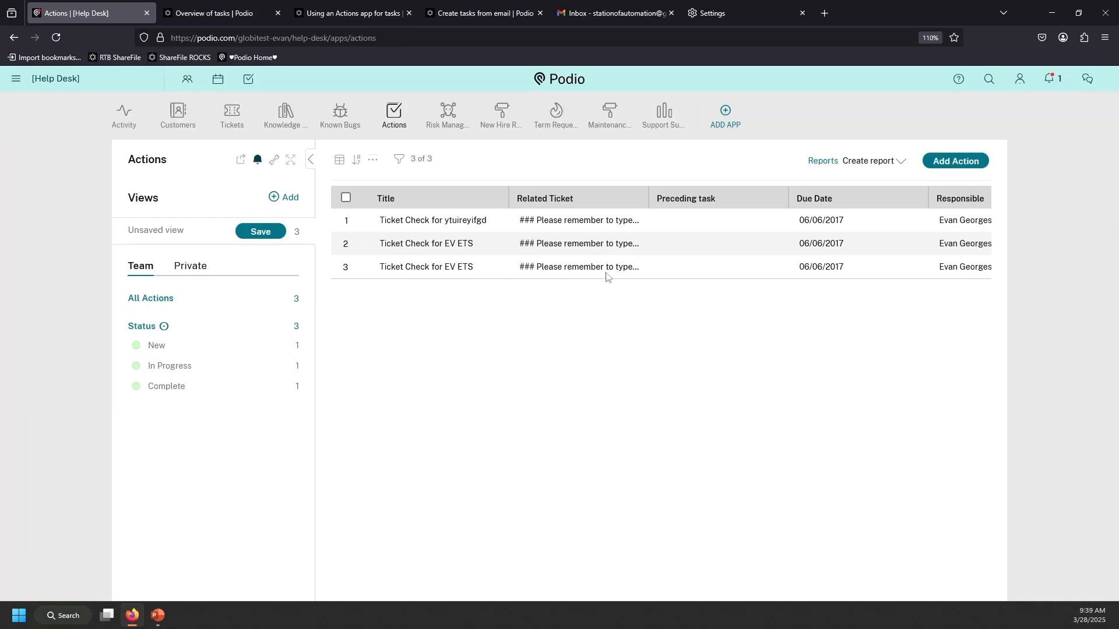
Open the first action, Ticket Check for ytuireyifgd, view its new task form, and close the form without creating a task.
{"action": "left_click", "coordinate": [360, 220]}
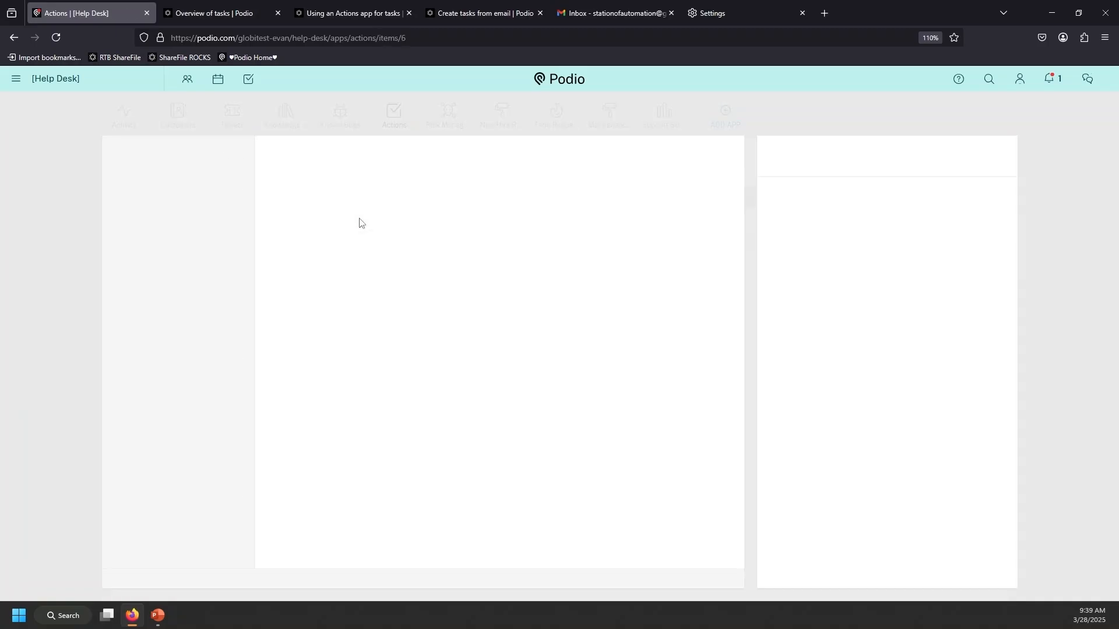
{"action": "scroll", "coordinate": [294, 437], "scroll_direction": "down", "scroll_amount": 2}
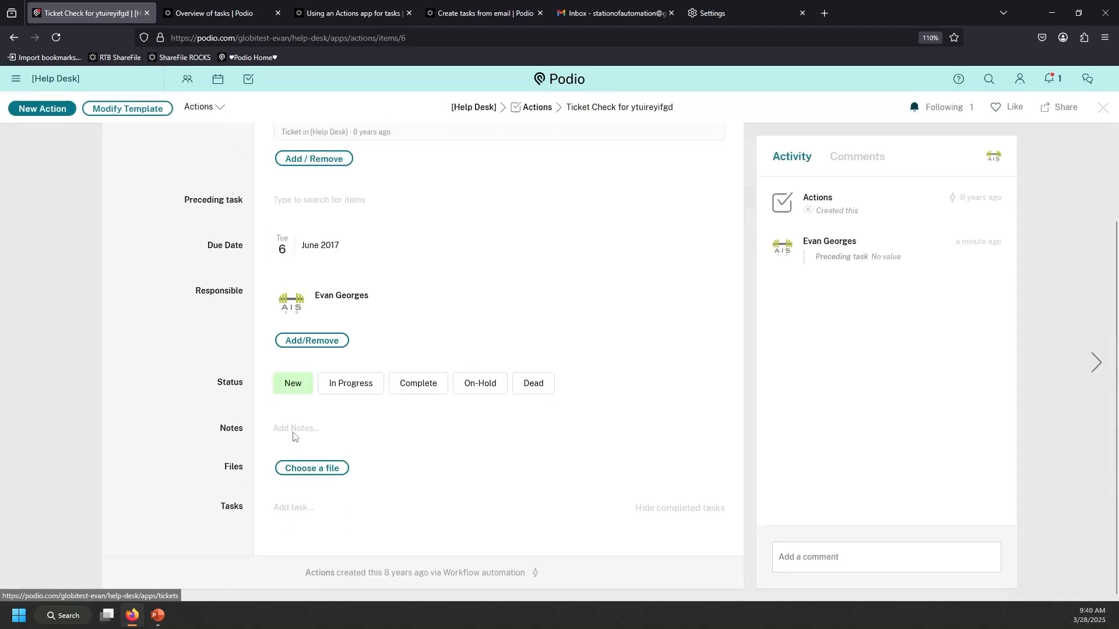
{"action": "left_click", "coordinate": [293, 508]}
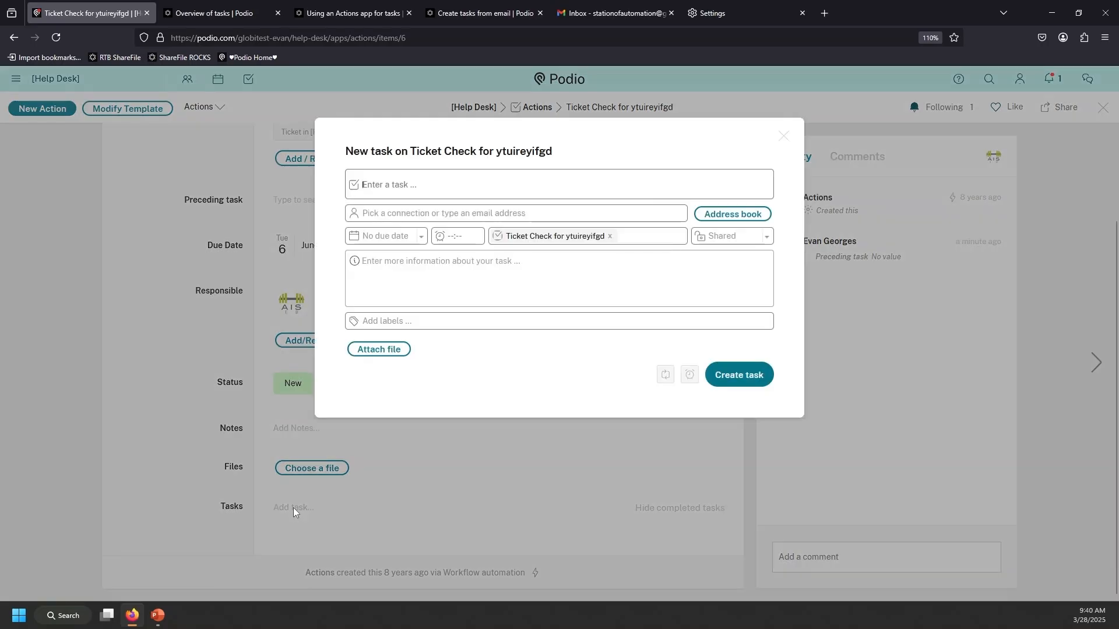
{"action": "left_click", "coordinate": [783, 138]}
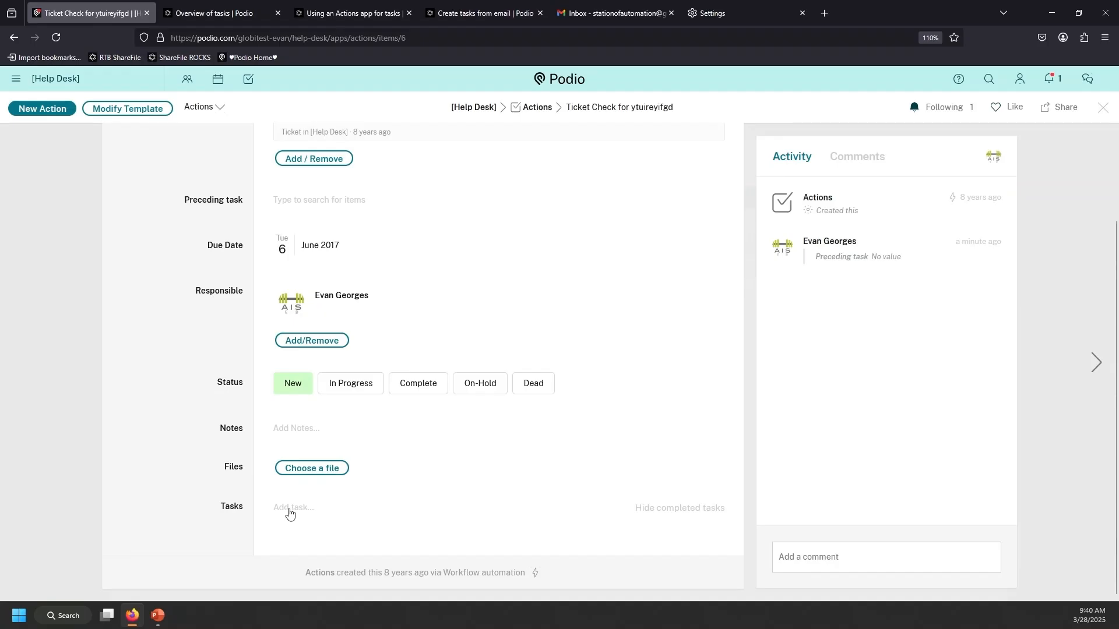
Check the Actions template's file, tag and voting options, close the template, and reopen the first action.
{"action": "left_click", "coordinate": [135, 110]}
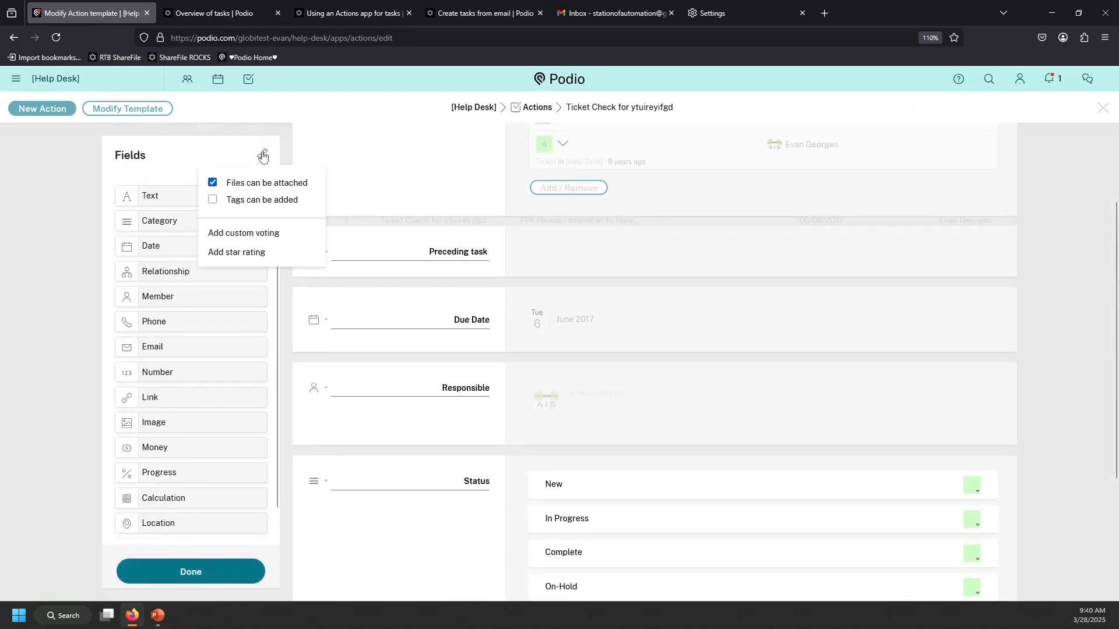
{"action": "left_click", "coordinate": [262, 156]}
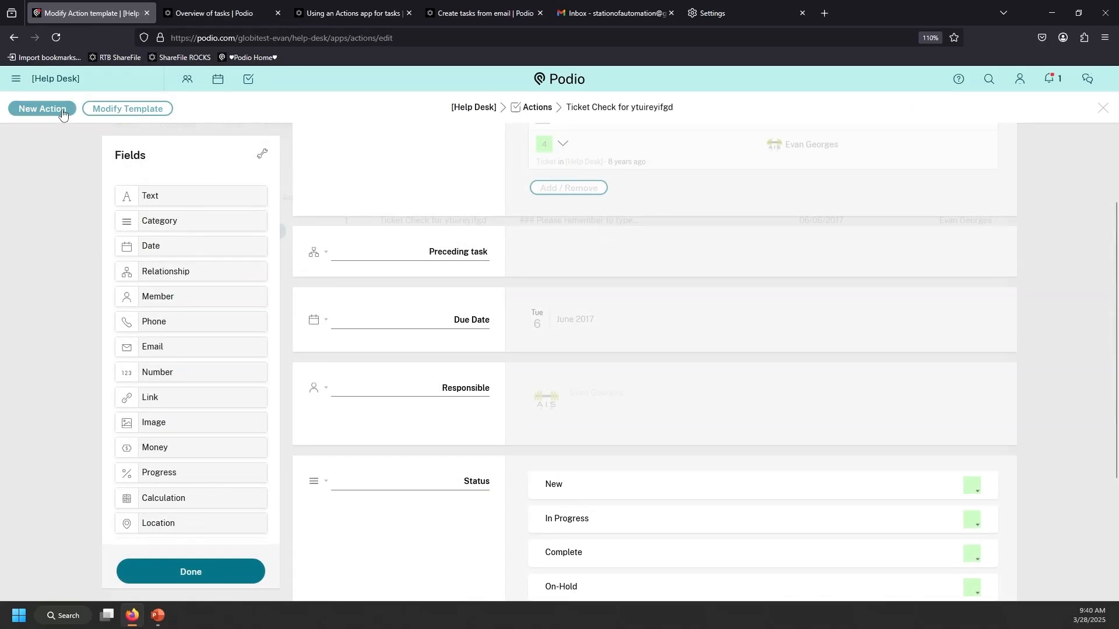
{"action": "left_click", "coordinate": [1108, 108]}
{"action": "left_click", "coordinate": [364, 227]}
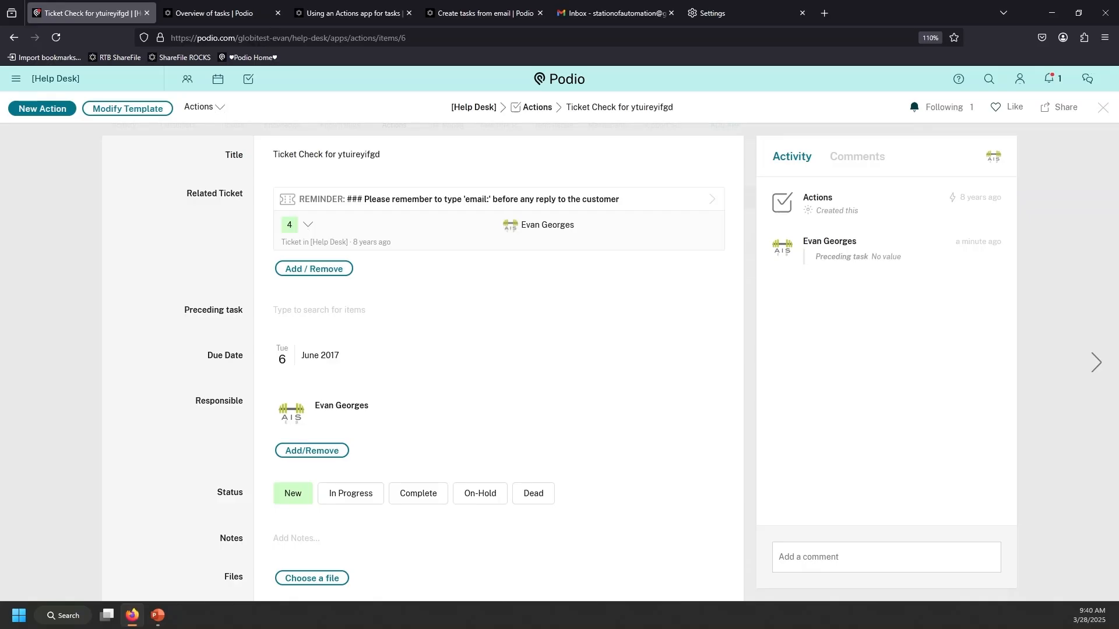
Return to the Podio home page, check the Gmail inbox, and switch back to Podio.
{"action": "left_click", "coordinate": [557, 82]}
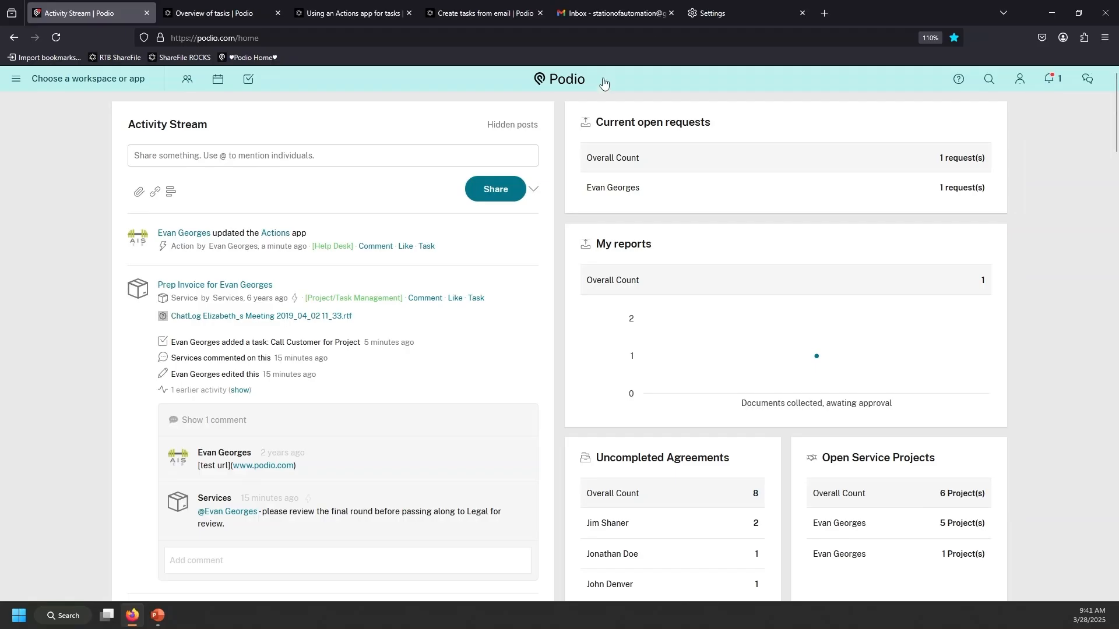
{"action": "left_click", "coordinate": [606, 14]}
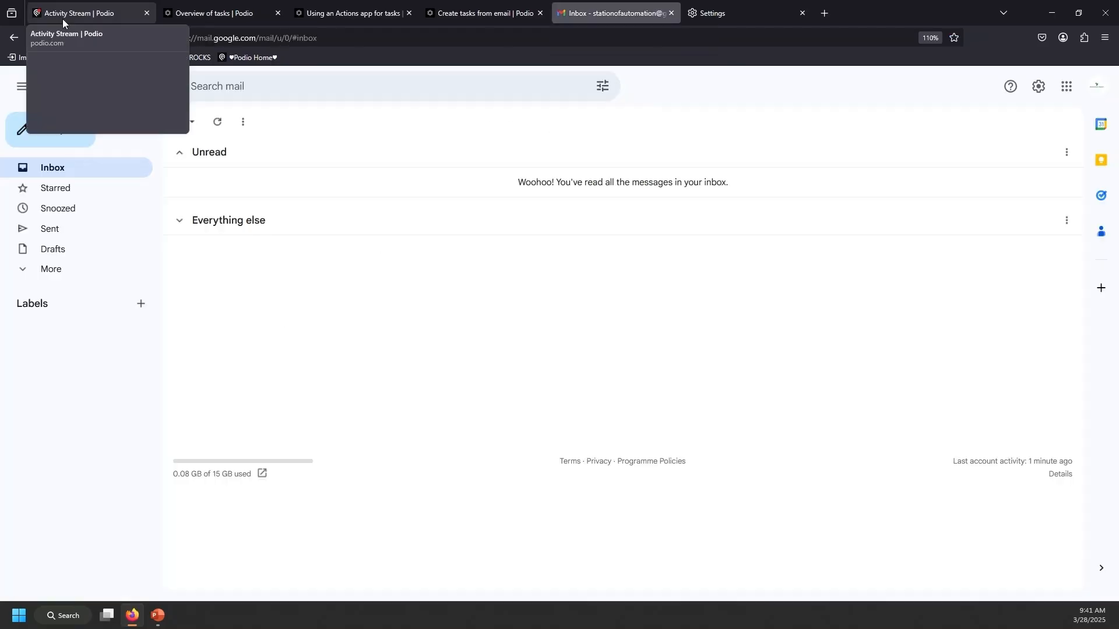
{"action": "left_click", "coordinate": [63, 17]}
Open the Podio task list's create-from-email options and examine the task-creation address and other available email services.
{"action": "left_click", "coordinate": [249, 82]}
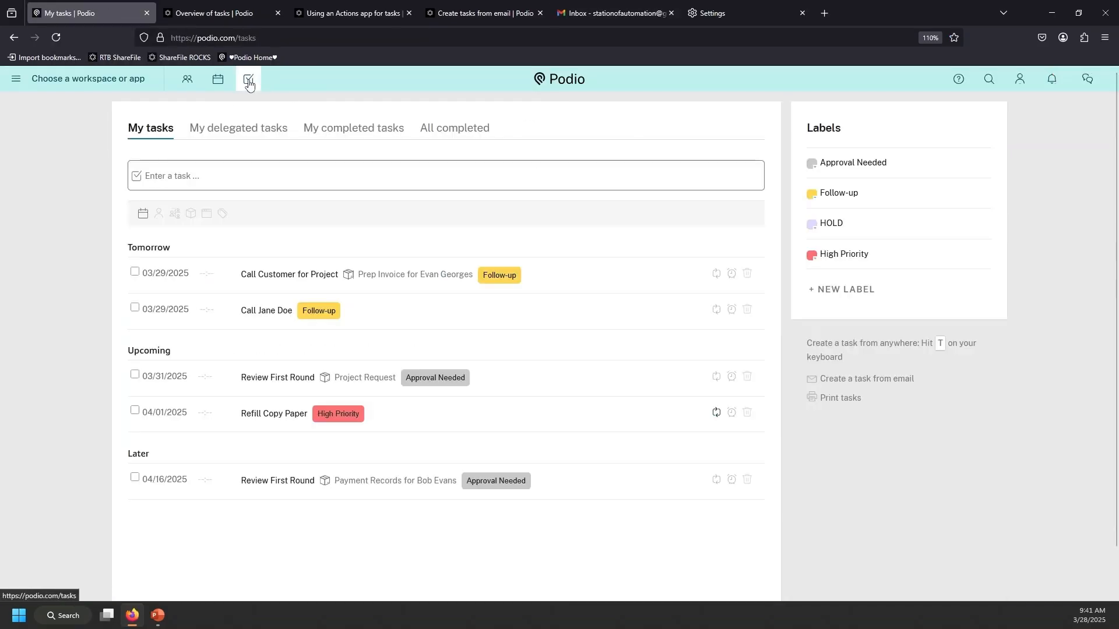
{"action": "left_click", "coordinate": [864, 382]}
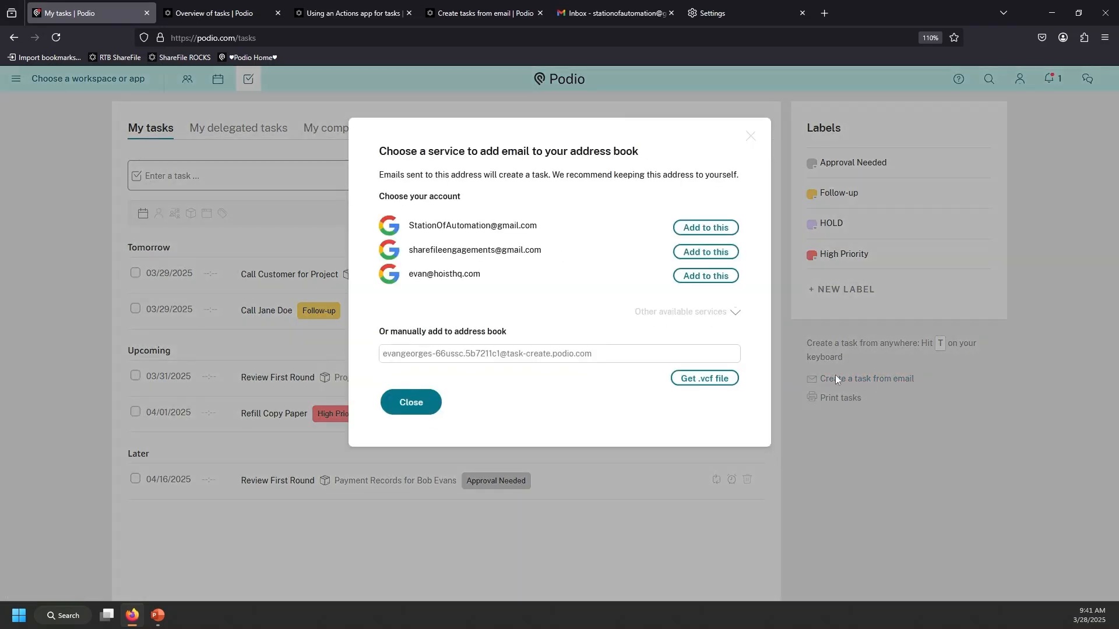
{"action": "left_click_drag", "start_coordinate": [612, 355], "coordinate": [357, 350]}
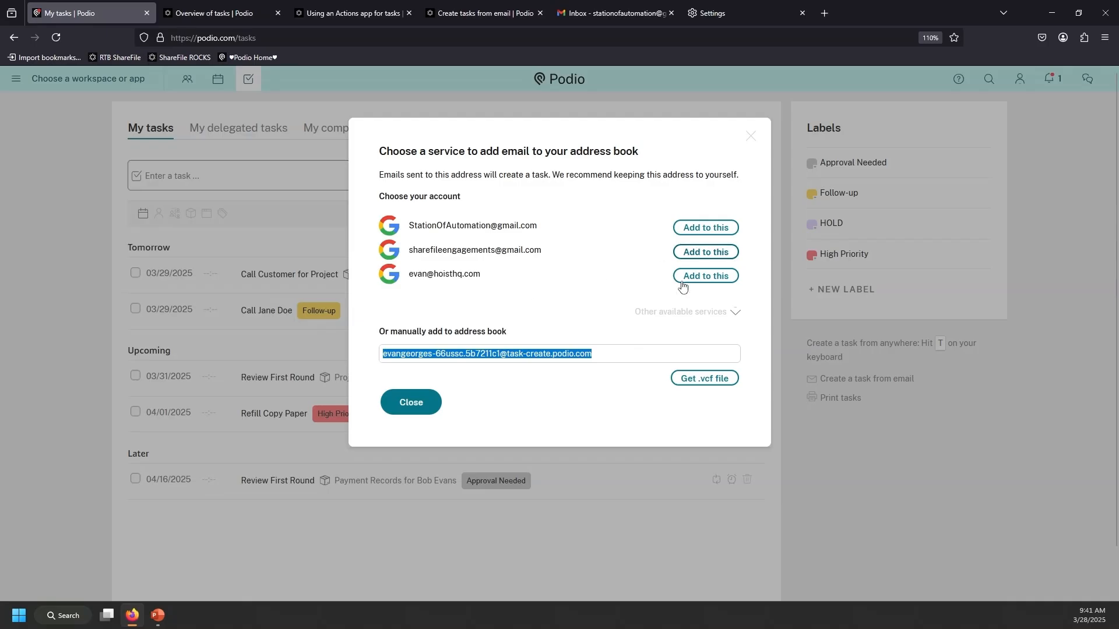
{"action": "left_click", "coordinate": [735, 313]}
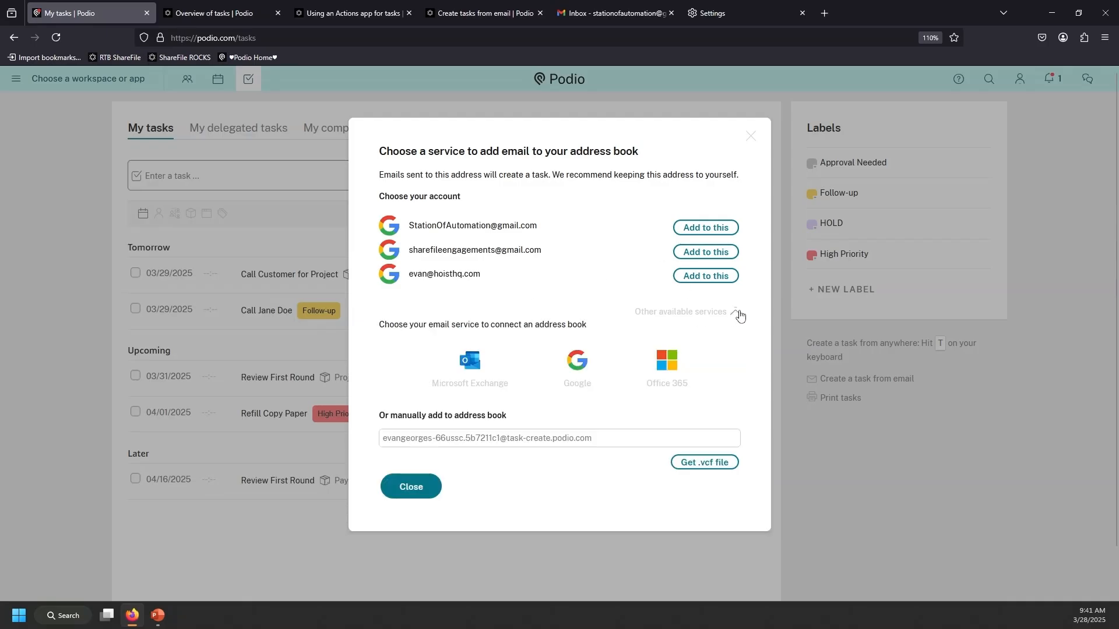
{"action": "left_click", "coordinate": [739, 315]}
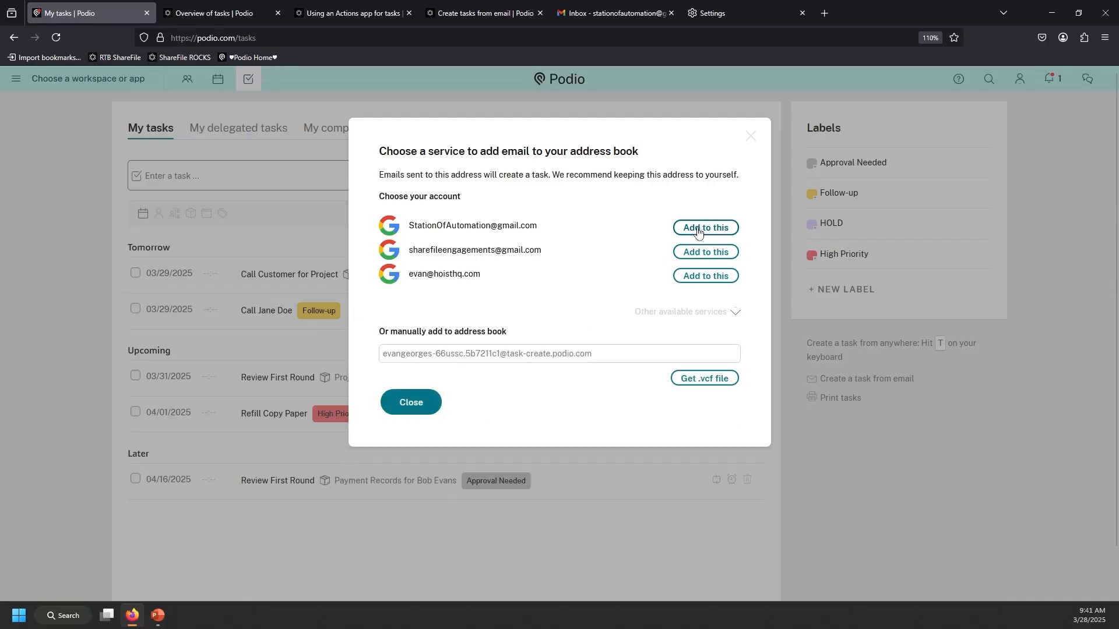
Switch to Gmail and start a new message addressed to the "Assign myself a task on Podio" contact.
{"action": "left_click", "coordinate": [612, 13]}
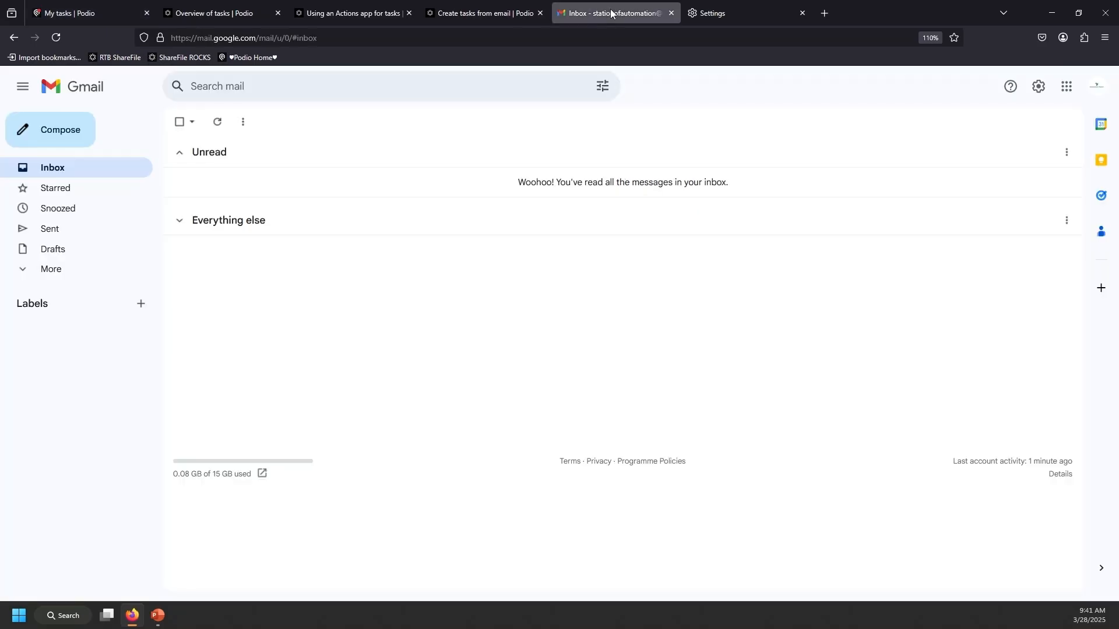
{"action": "left_click", "coordinate": [58, 134]}
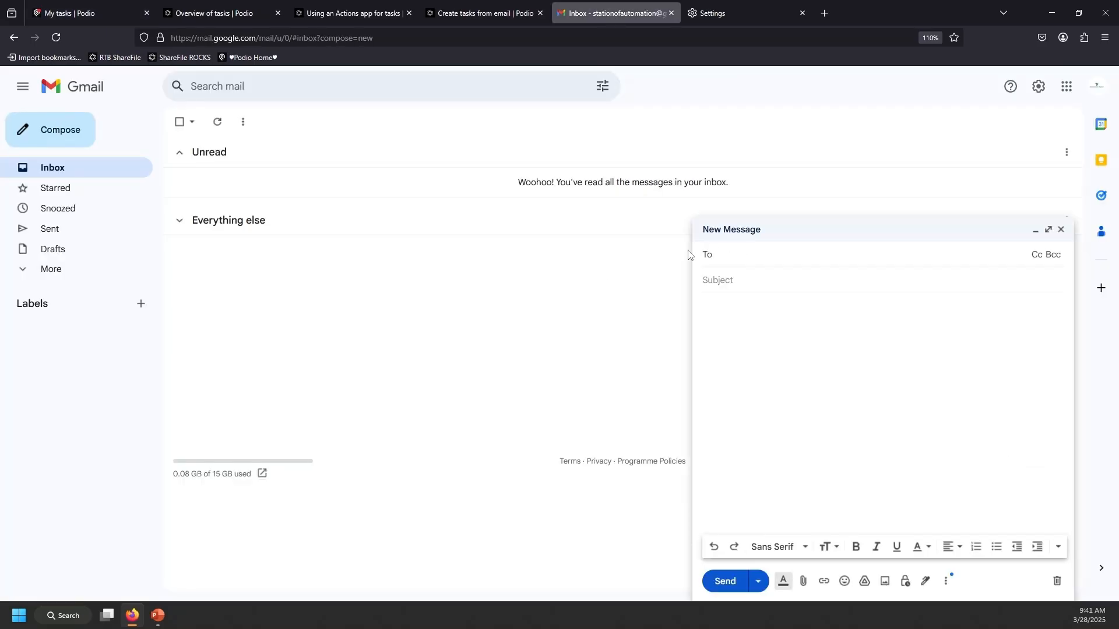
{"action": "type", "text": "podio"}
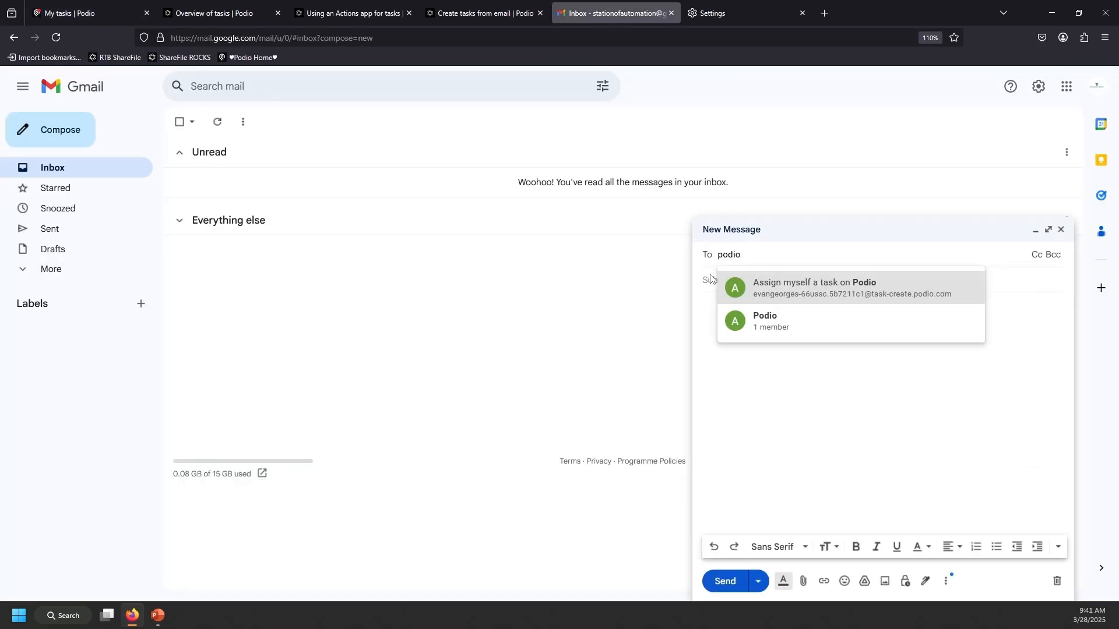
{"action": "left_click", "coordinate": [786, 295]}
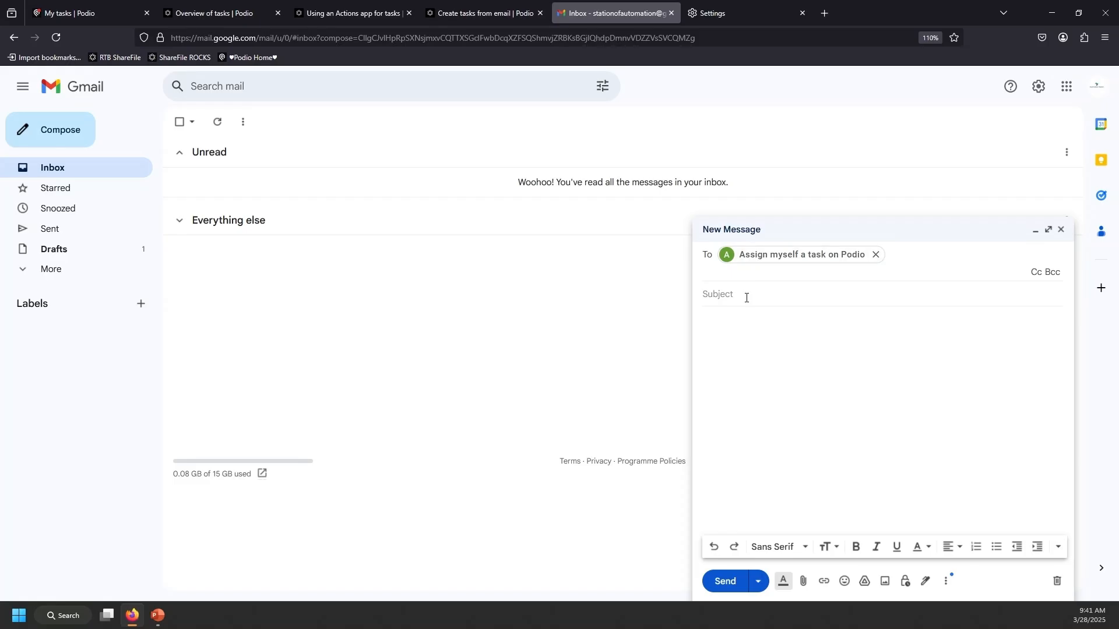
{"action": "left_click", "coordinate": [731, 321]}
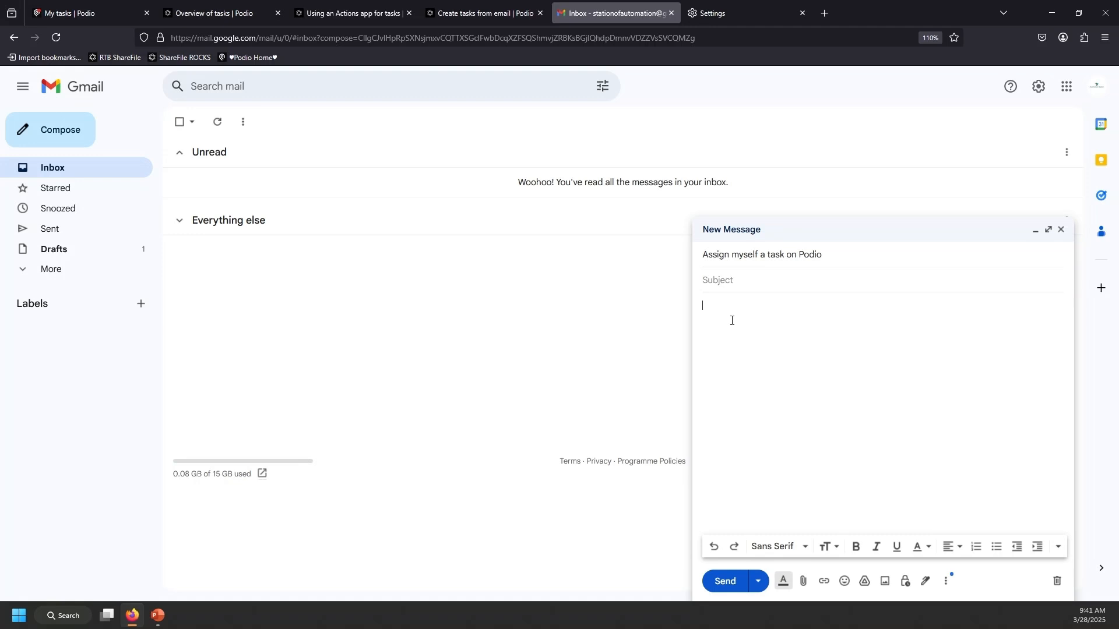
{"action": "left_click", "coordinate": [51, 16]}
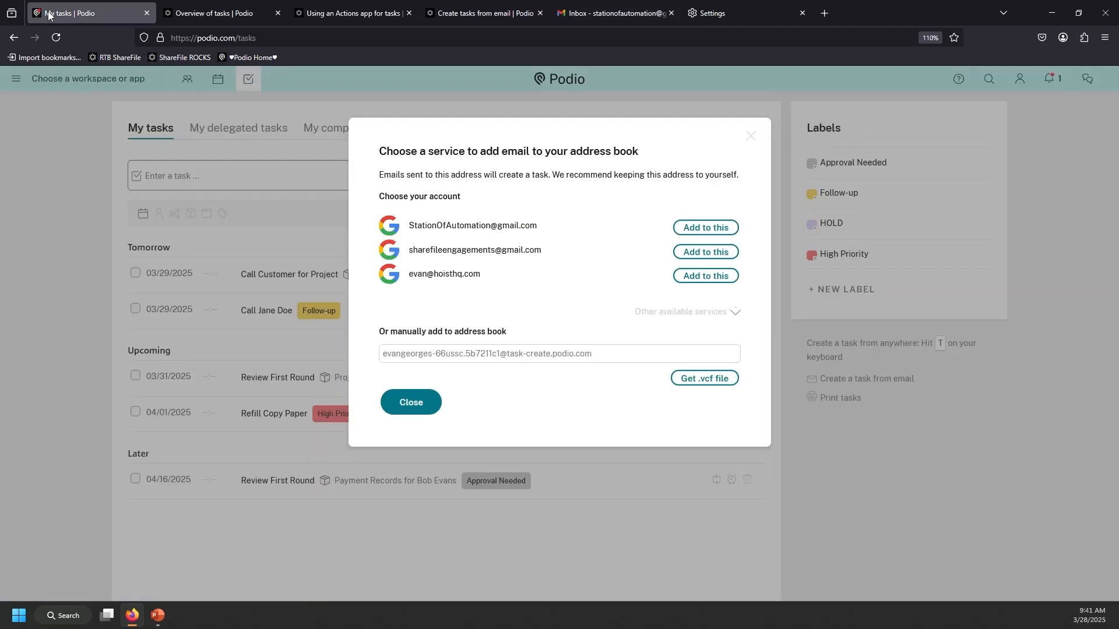
{"action": "left_click", "coordinate": [402, 410]}
{"action": "left_click", "coordinate": [697, 17]}
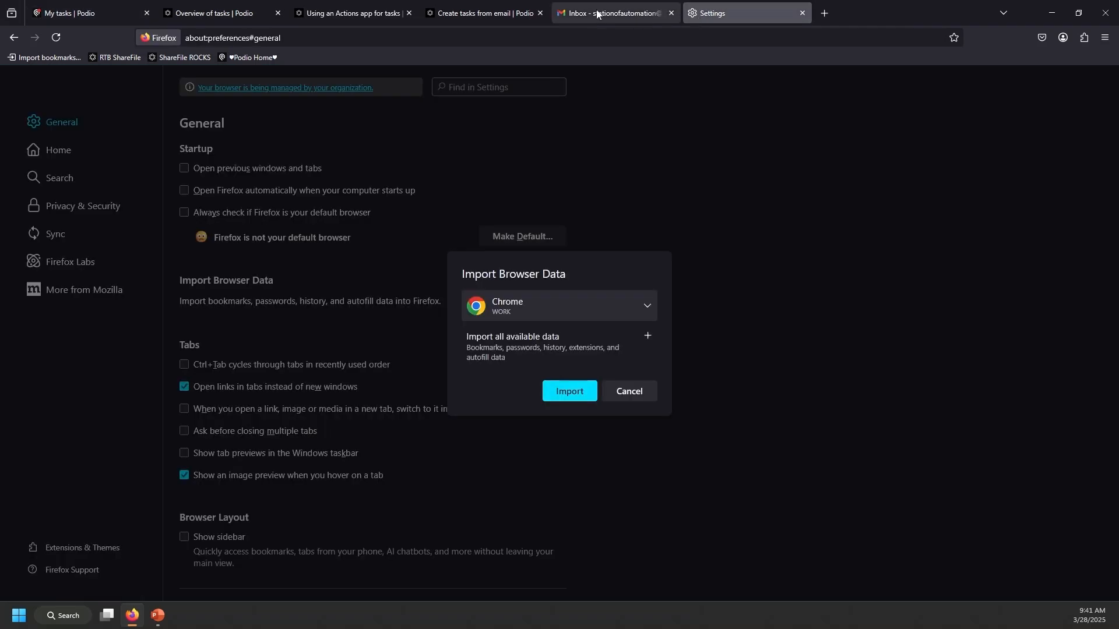
{"action": "left_click", "coordinate": [802, 13]}
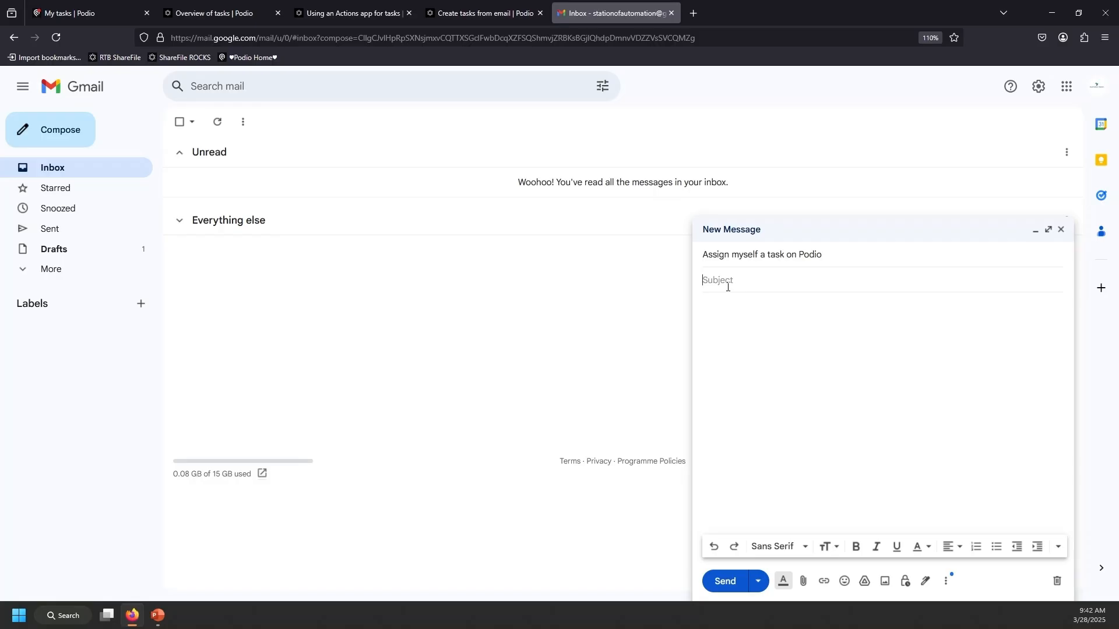
Give the email the subject "Task for demo" and body "hey - great job", turn off Smart Compose suggestions, and send it.
{"action": "type", "text": "Task for demo"}
{"action": "left_click", "coordinate": [745, 315]}
{"action": "type", "text": "hey - great job"}
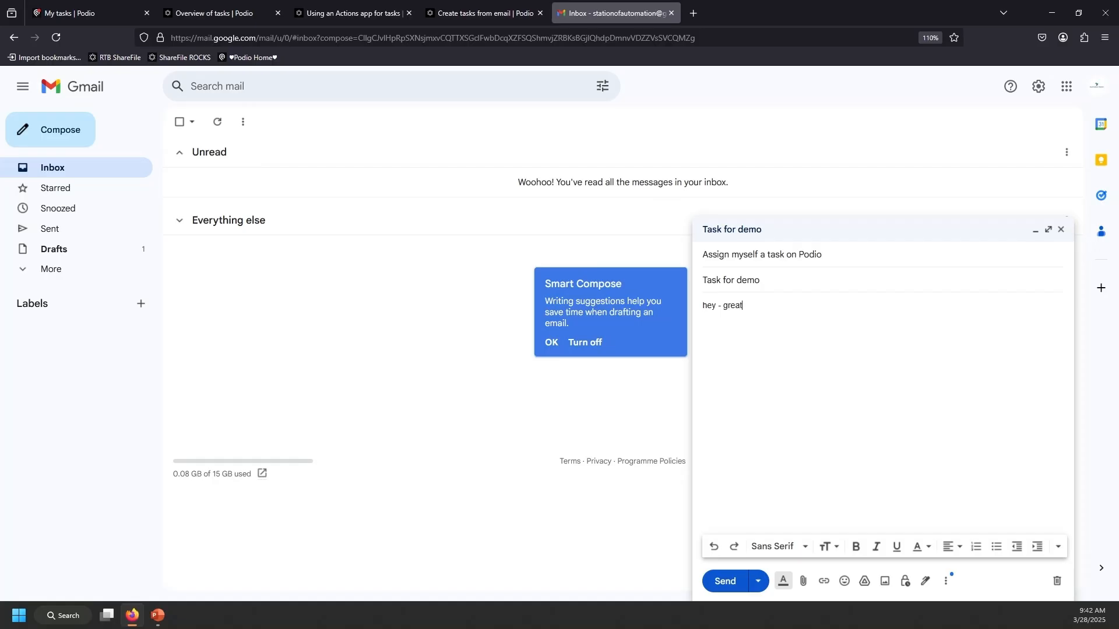
{"action": "left_click", "coordinate": [588, 343]}
{"action": "left_click", "coordinate": [723, 582]}
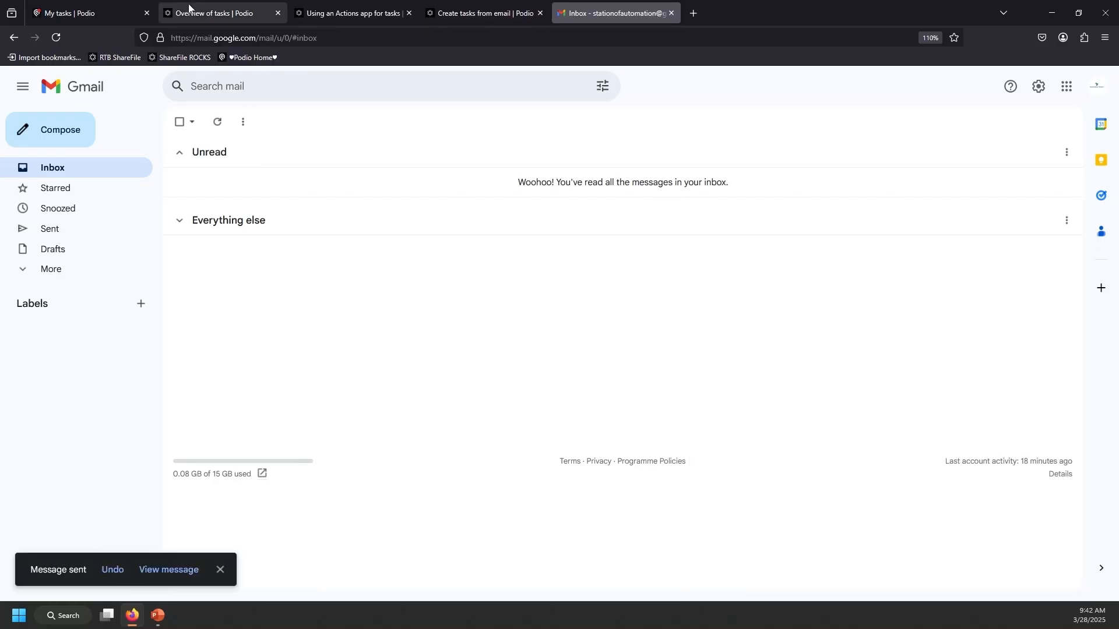
Switch to Podio, reload the task list, and check the delegated tasks before returning to My tasks.
{"action": "left_click", "coordinate": [93, 9]}
{"action": "left_click", "coordinate": [55, 36]}
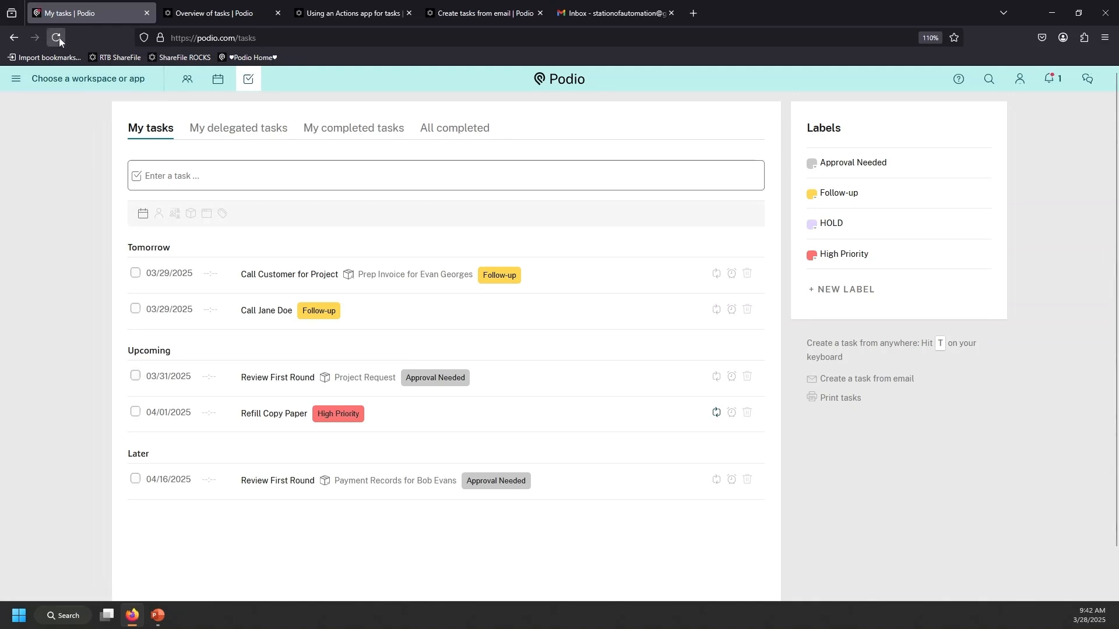
{"action": "left_click", "coordinate": [233, 133]}
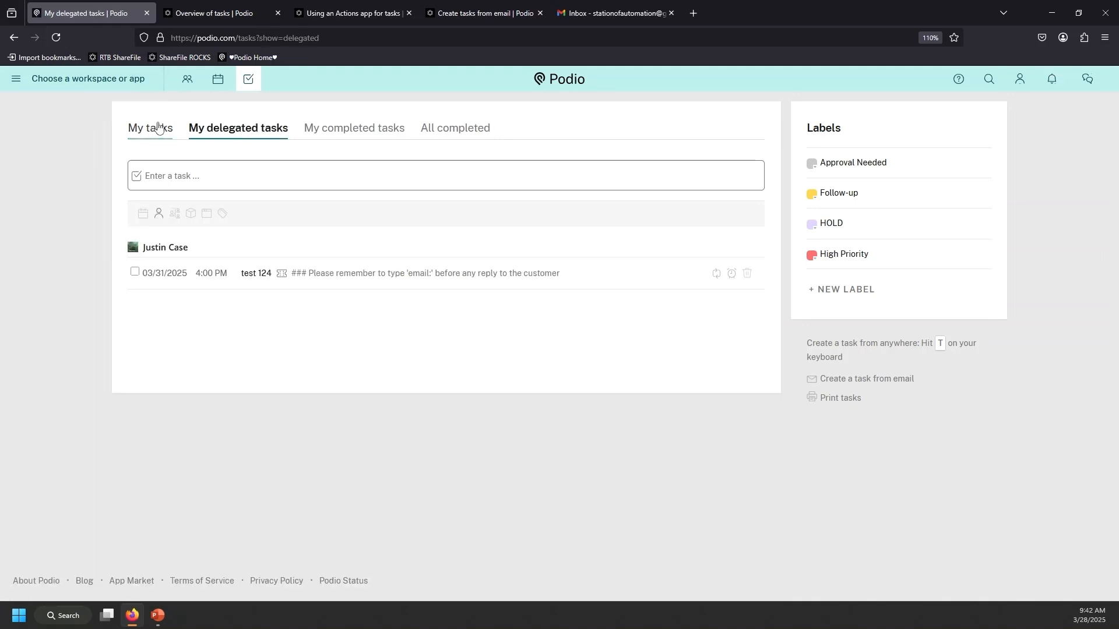
{"action": "left_click", "coordinate": [149, 131]}
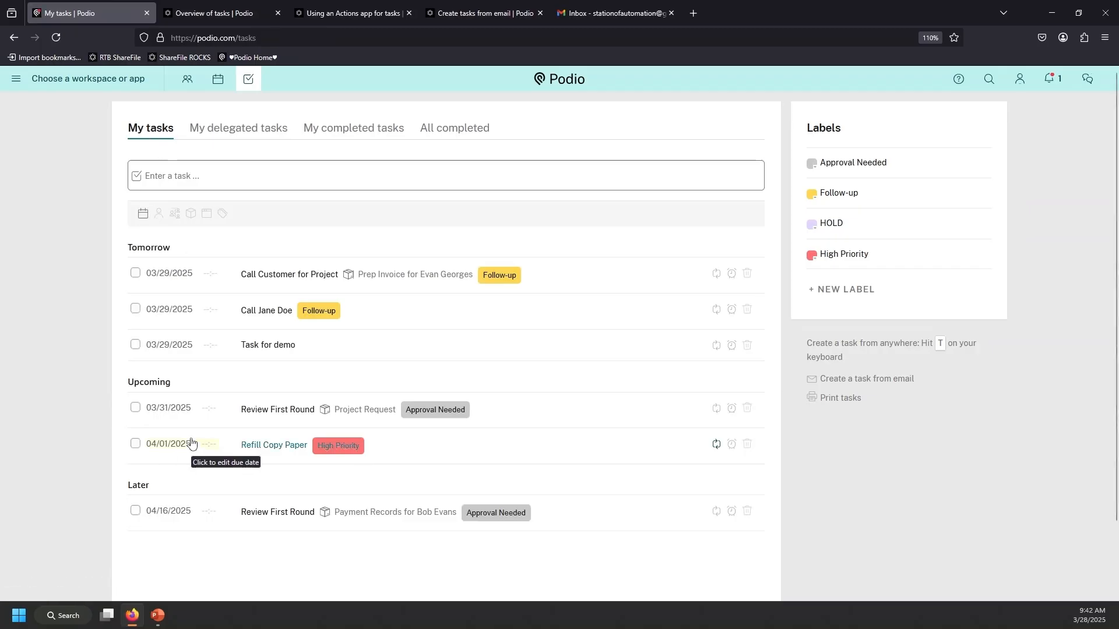
Expand the "Task for demo" task and view its label options and editable title without changing anything.
{"action": "left_click", "coordinate": [267, 345]}
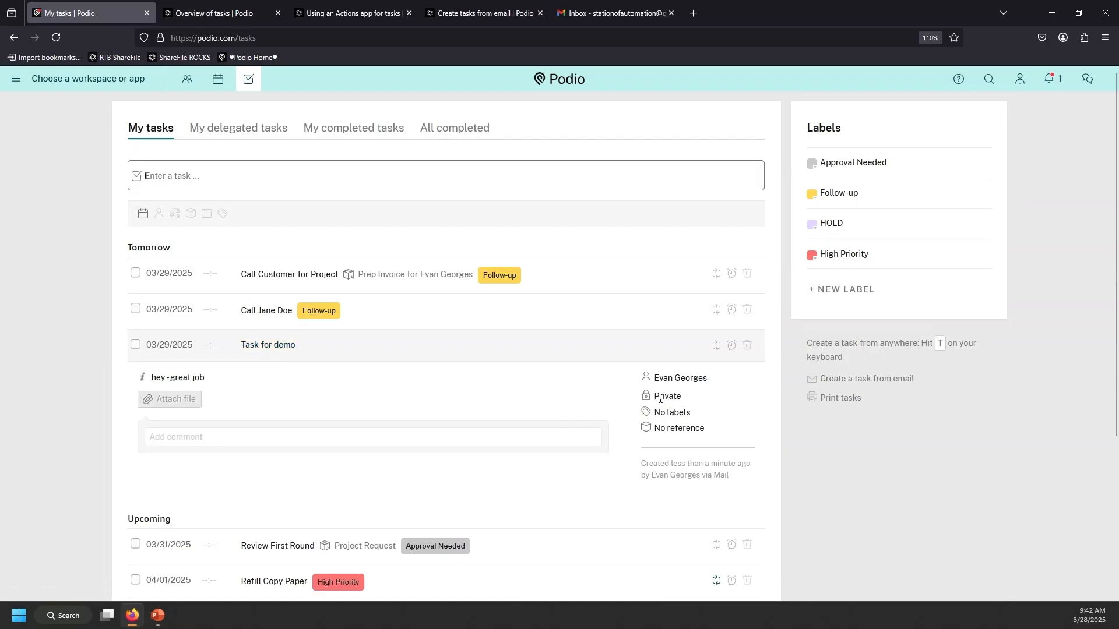
{"action": "left_click", "coordinate": [667, 413]}
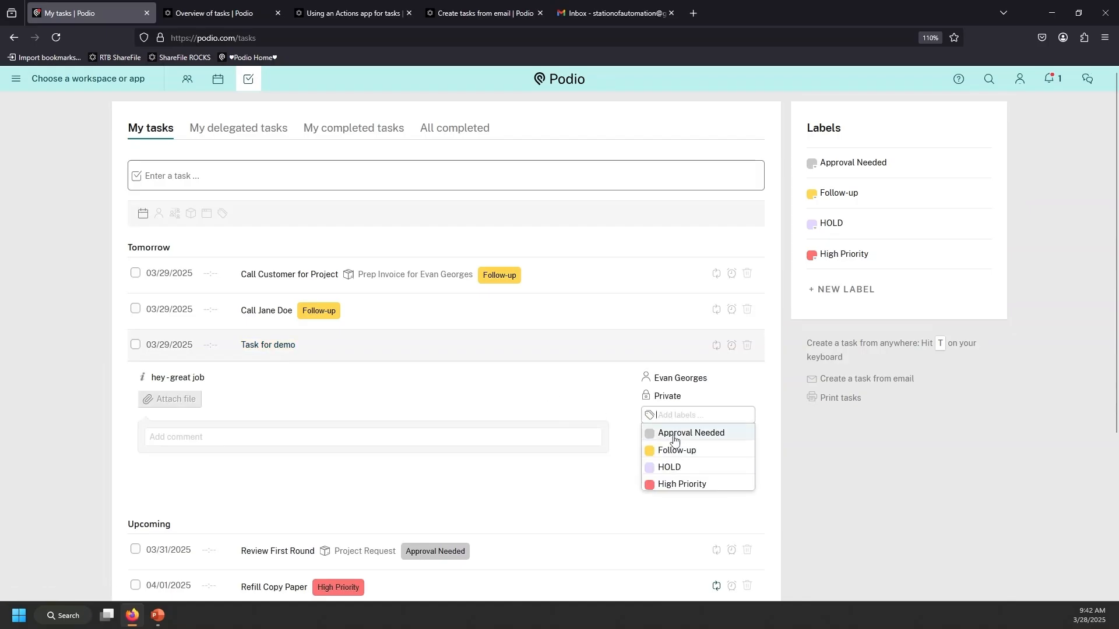
{"action": "left_click", "coordinate": [507, 399]}
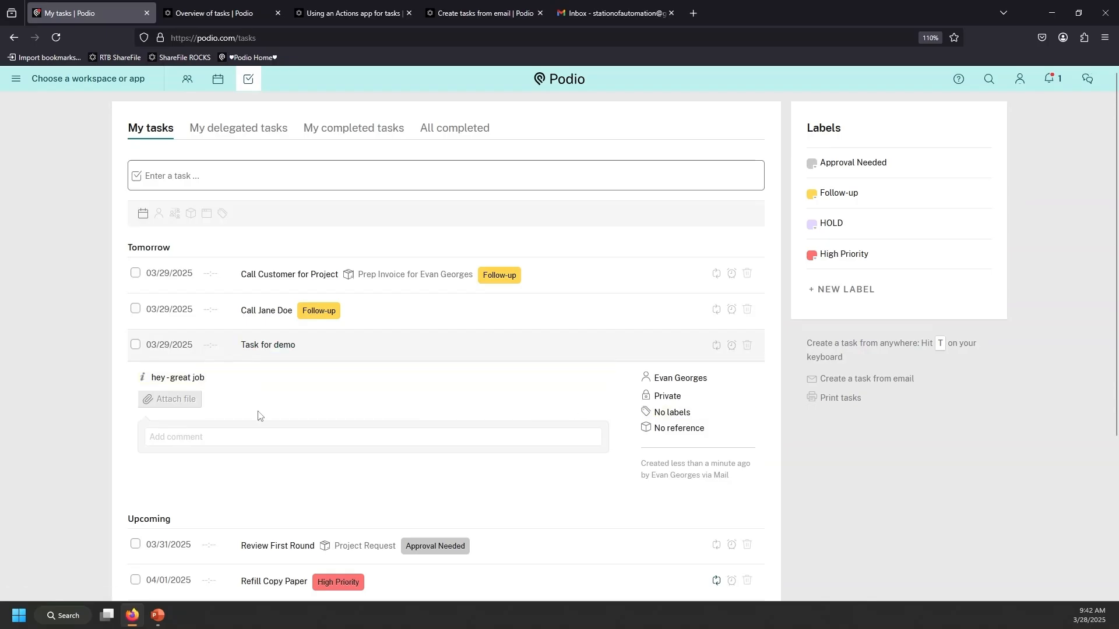
{"action": "left_click", "coordinate": [265, 347]}
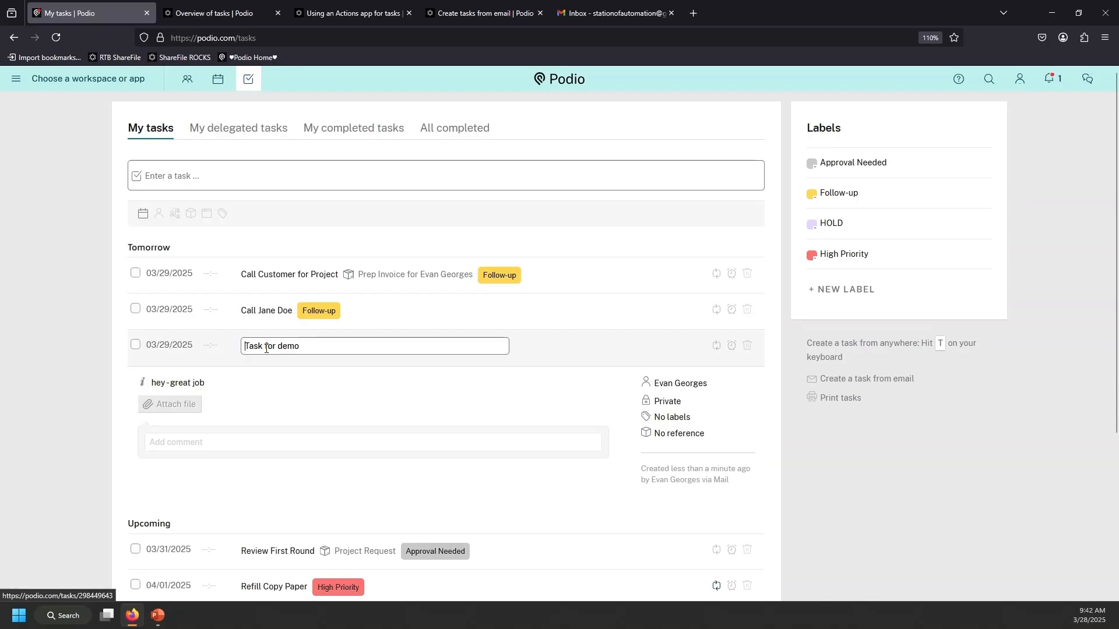
{"action": "left_click", "coordinate": [274, 421]}
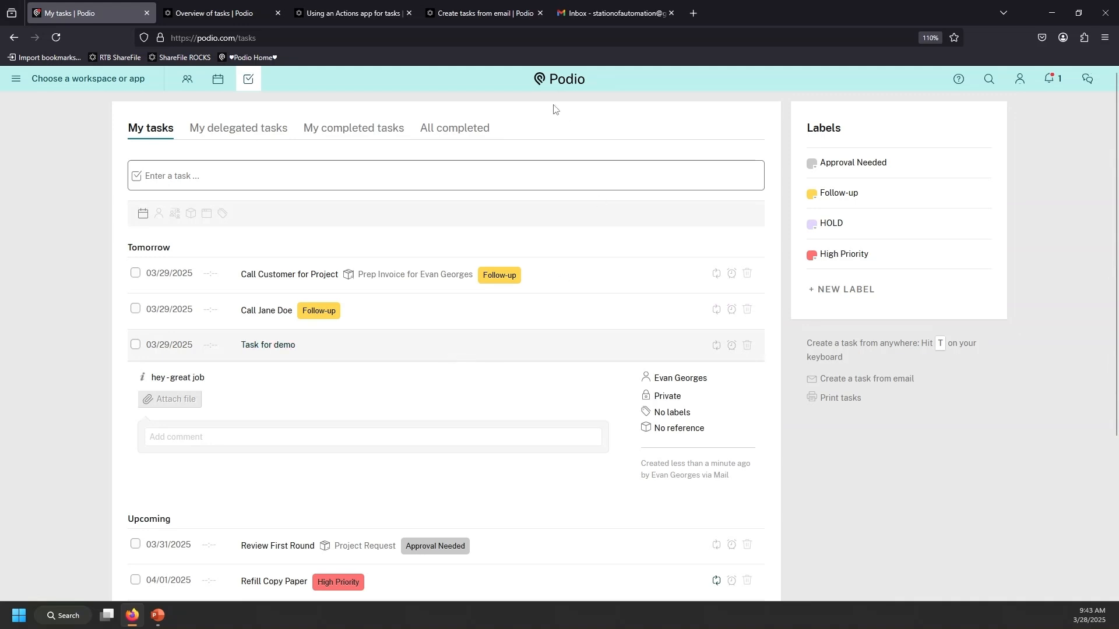
Return to the Podio home page, then view the "Using an Actions app for tasks" documentation article.
{"action": "left_click", "coordinate": [557, 81]}
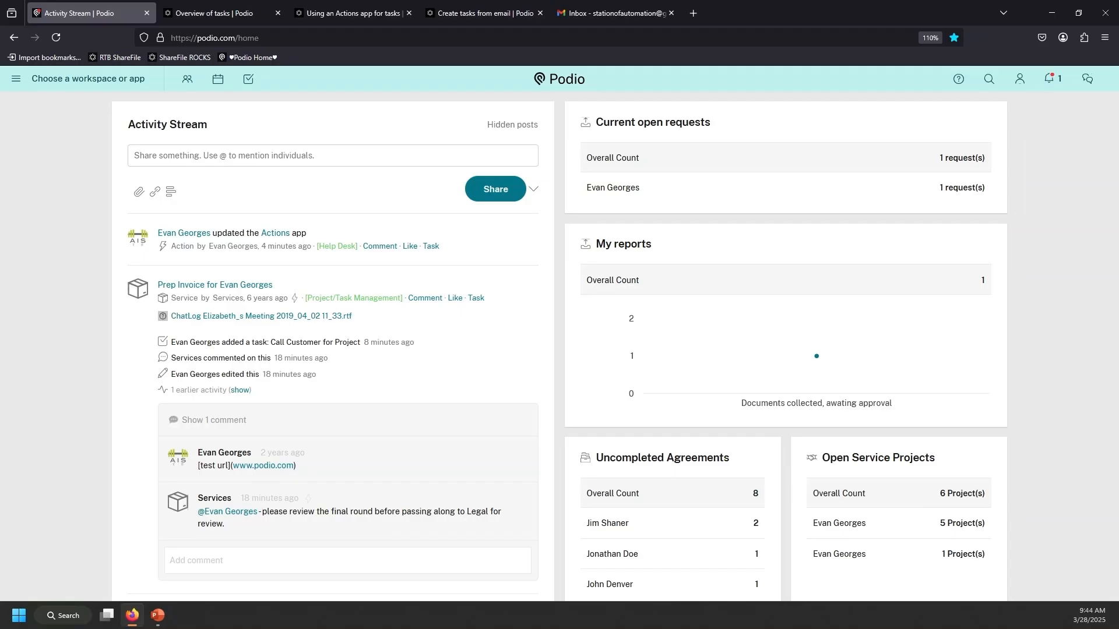
{"action": "left_click", "coordinate": [350, 13]}
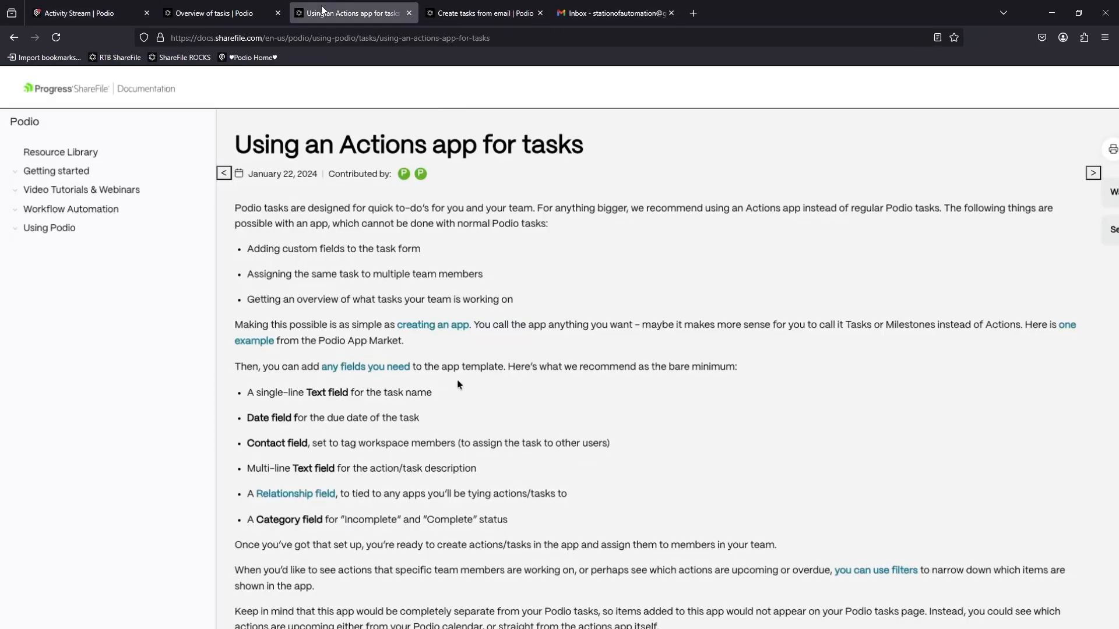
{"action": "left_click", "coordinate": [156, 109]}
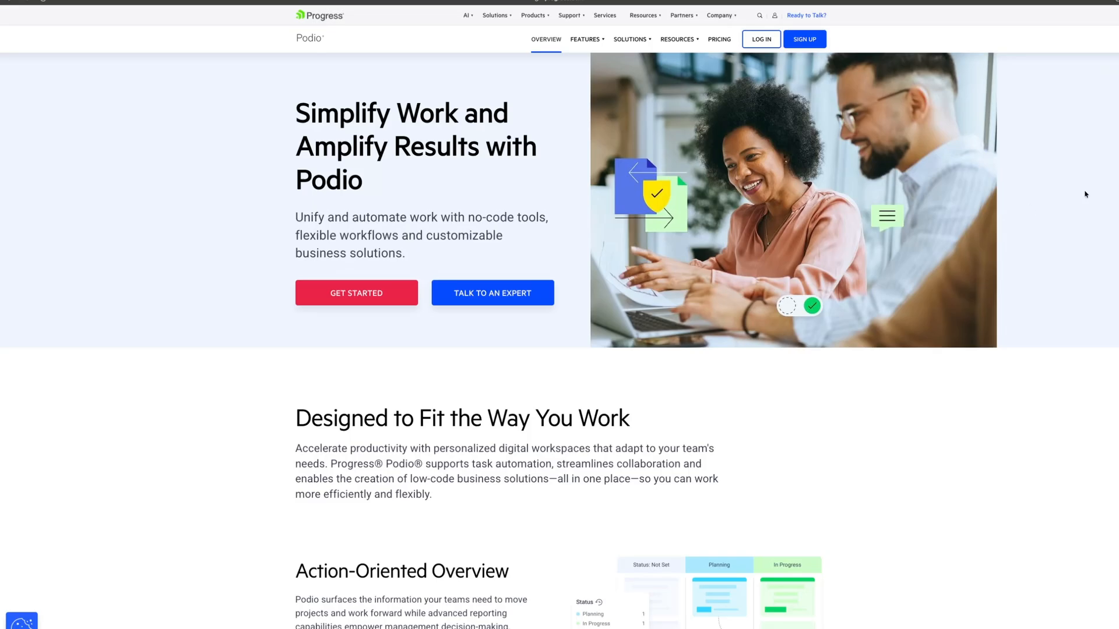
Look through the Podio product overview page down to the "Tighter Collaboration for Greater Durability" section.
{"action": "scroll", "coordinate": [1086, 194], "scroll_direction": "down", "scroll_amount": 3}
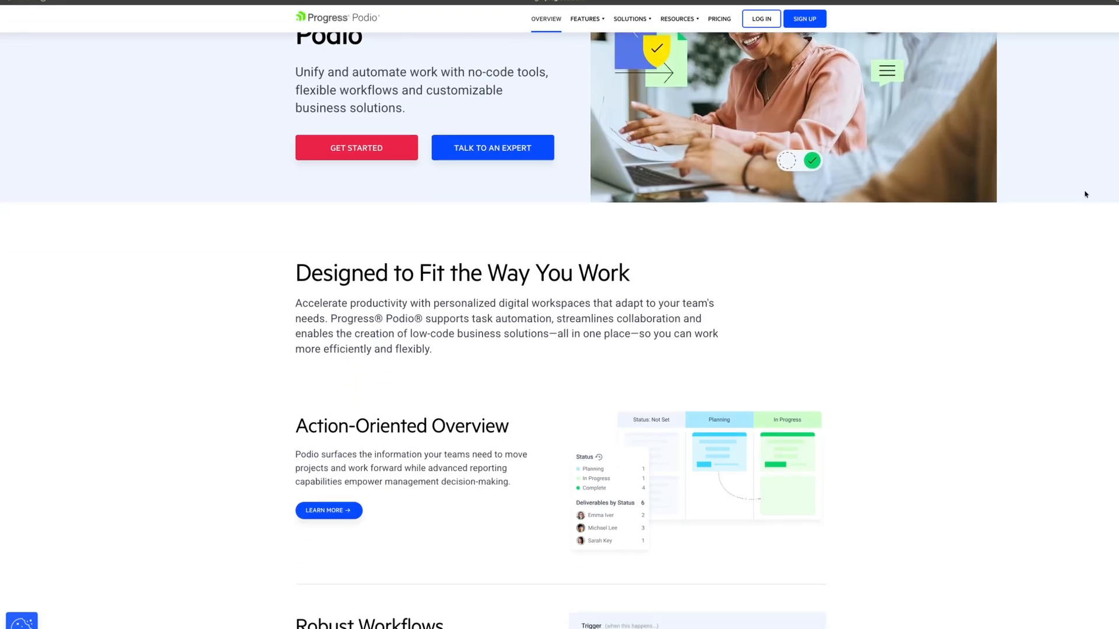
{"action": "scroll", "coordinate": [1085, 194], "scroll_direction": "down", "scroll_amount": 6}
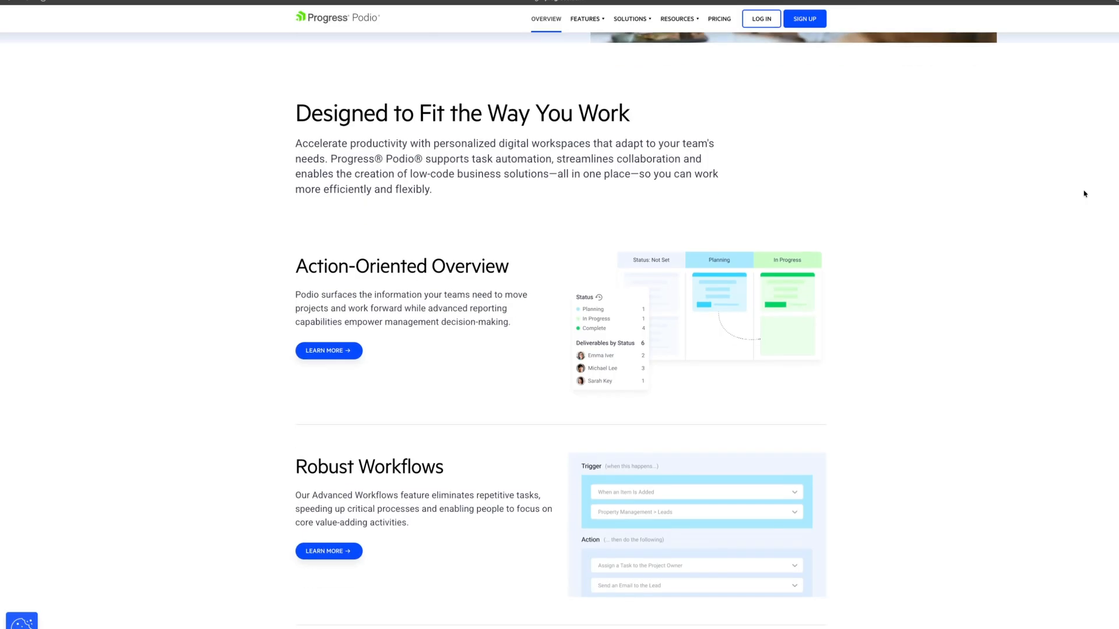
{"action": "scroll", "coordinate": [1085, 193], "scroll_direction": "down", "scroll_amount": 2}
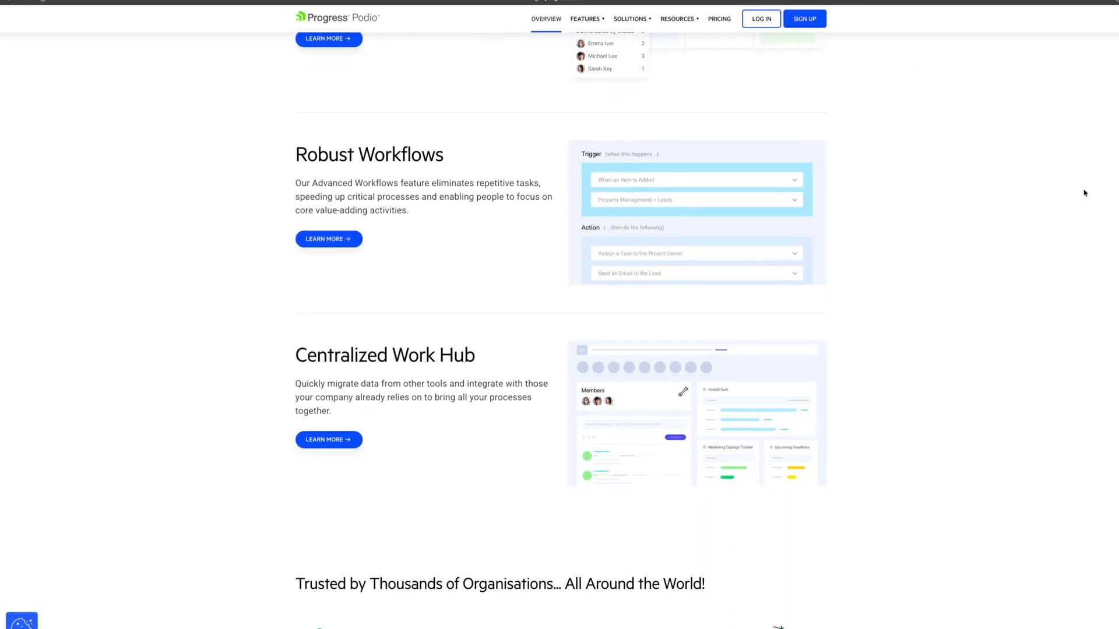
{"action": "scroll", "coordinate": [1084, 193], "scroll_direction": "down", "scroll_amount": 6}
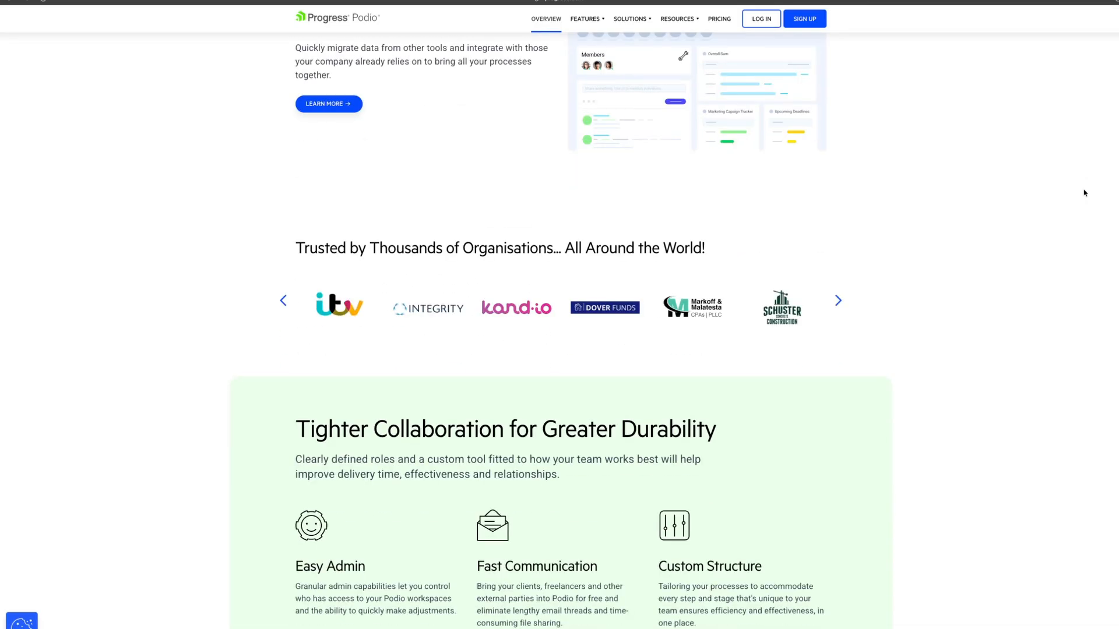